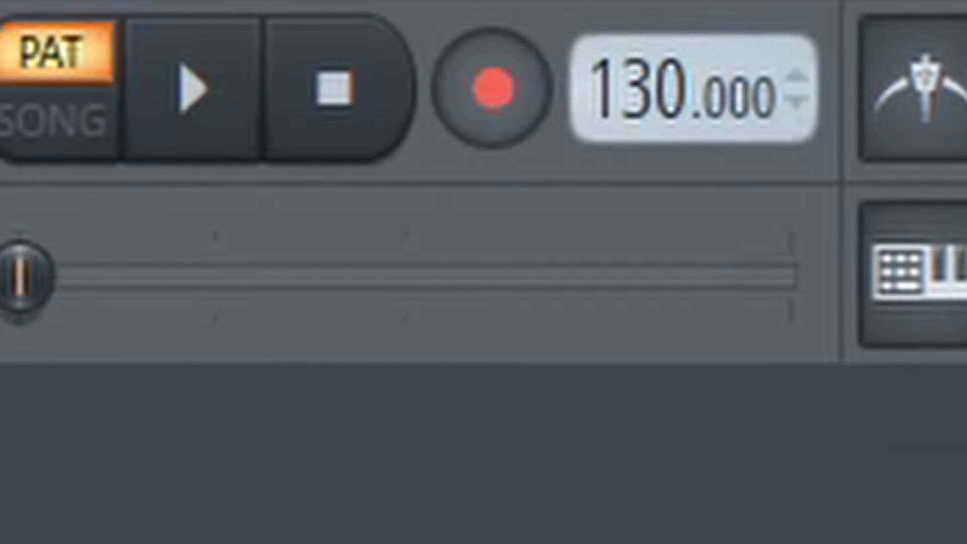
Arm recording with the Record button in the toolbar
click(514, 112)
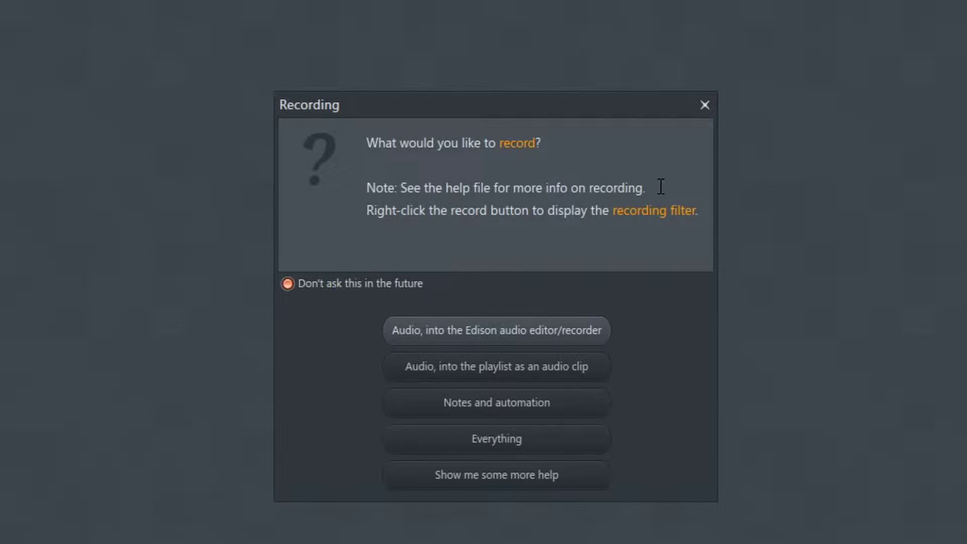
Dismiss the recording prompt and limit the recording filter to Audio only
click(705, 104)
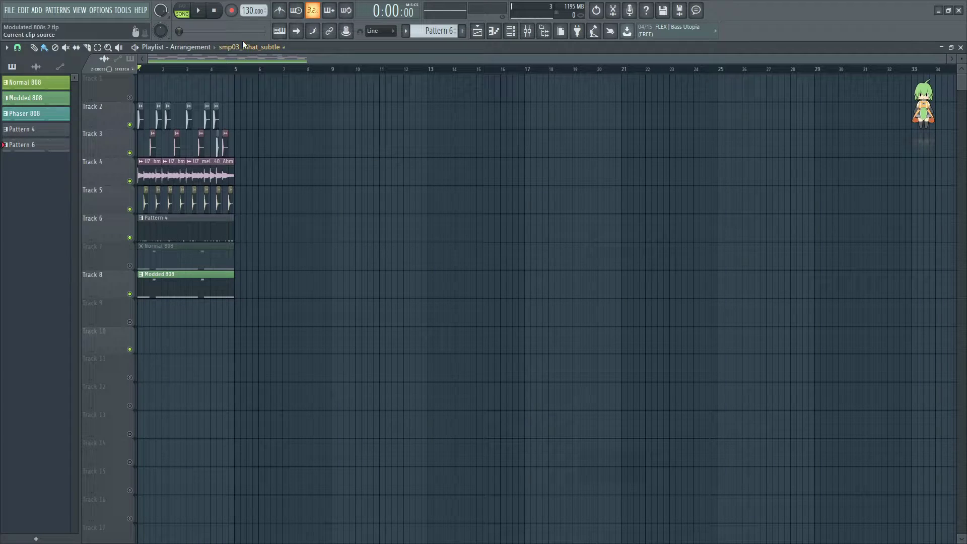
right_click(229, 12)
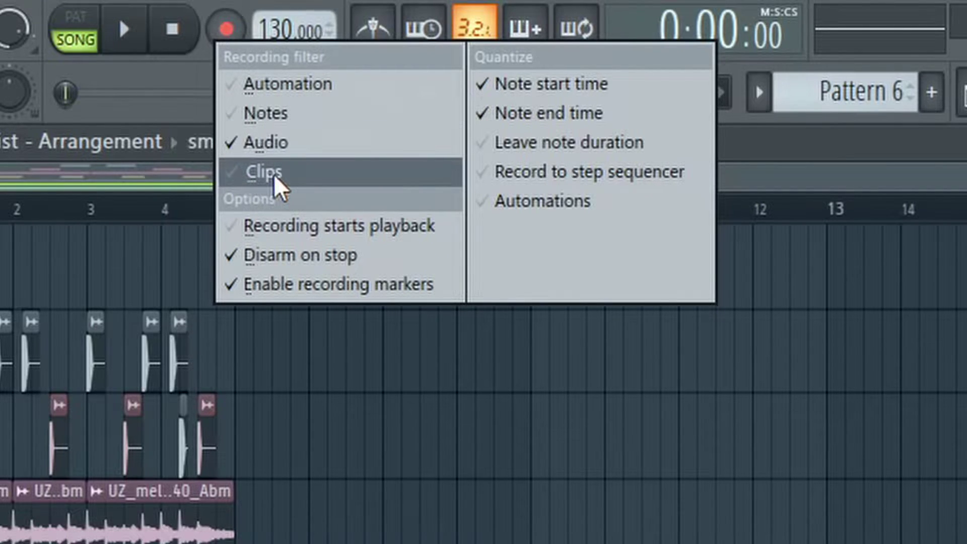
click(542, 201)
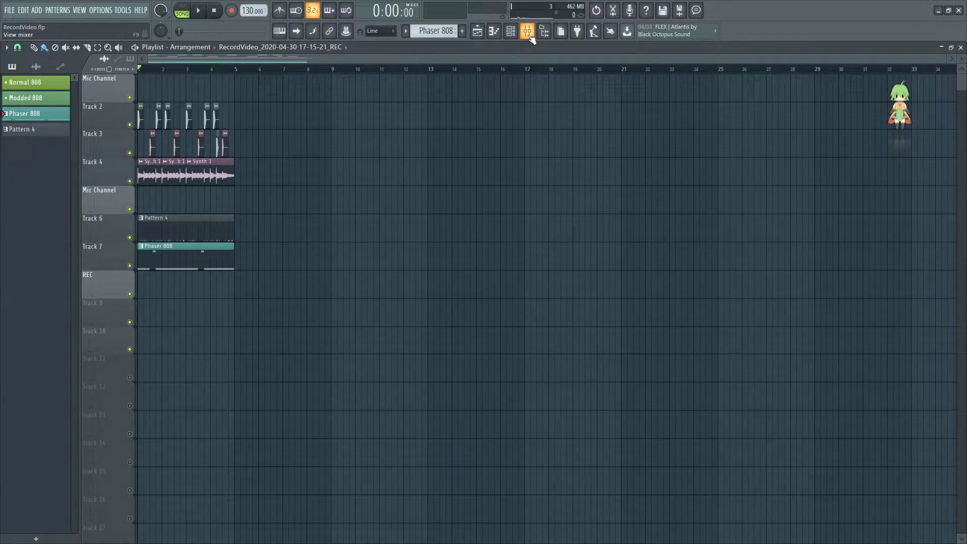
Open the mixer and show the audio input list for Insert 8
click(529, 34)
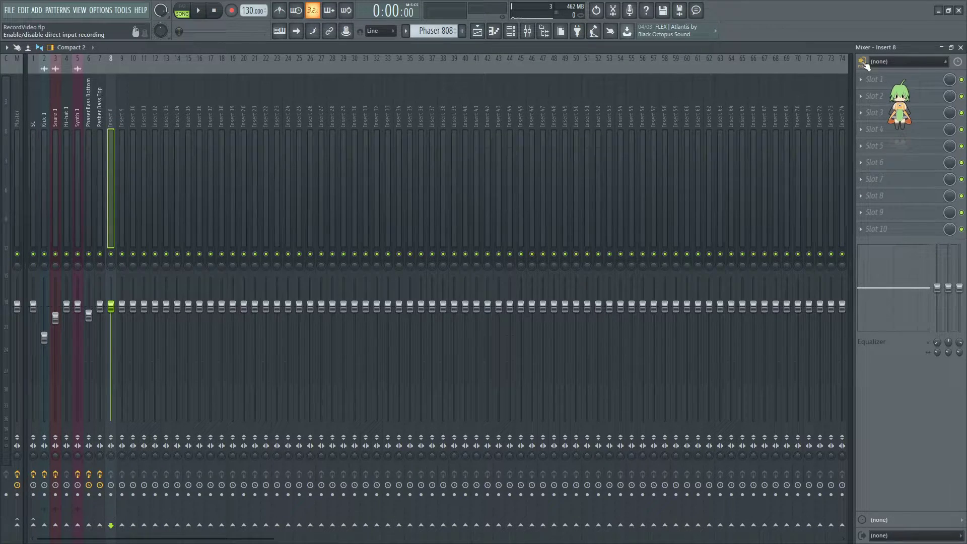
click(896, 62)
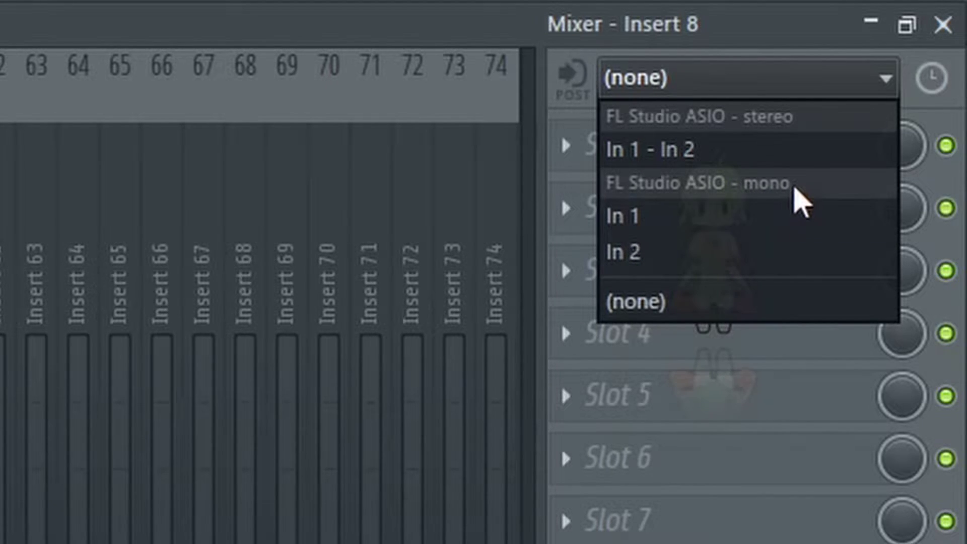
Set Insert 8's audio input to In 1 under FL Studio ASIO mono
click(779, 226)
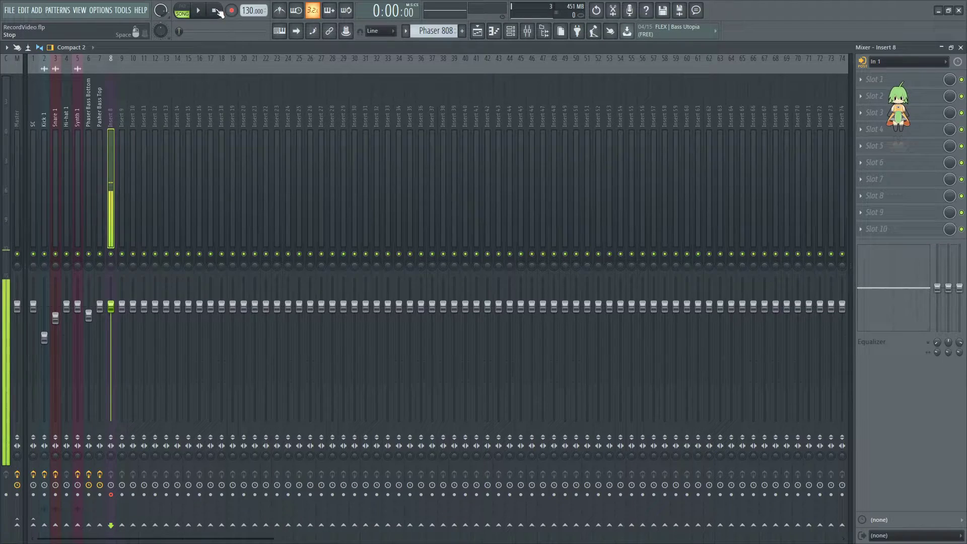
Close the mixer and confirm the recording filter records only Audio
click(527, 31)
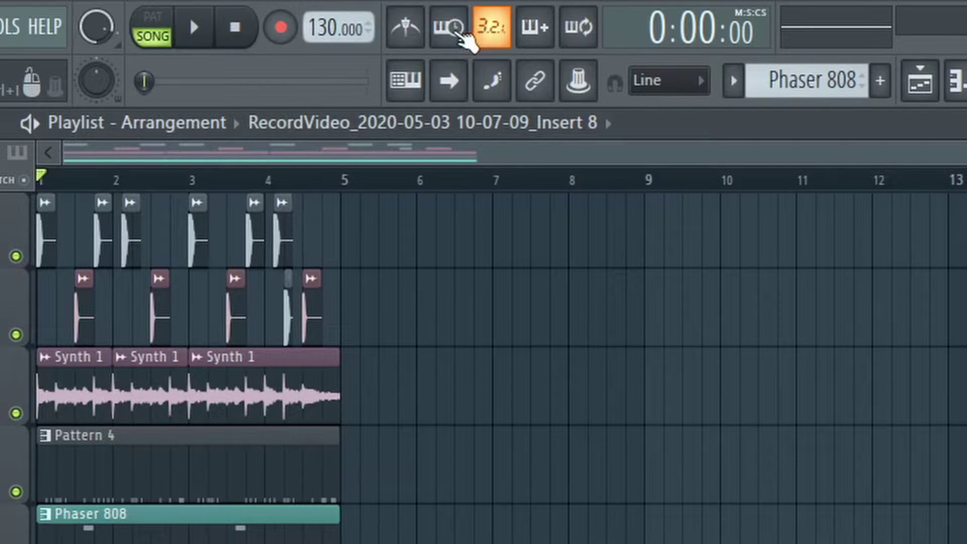
right_click(280, 29)
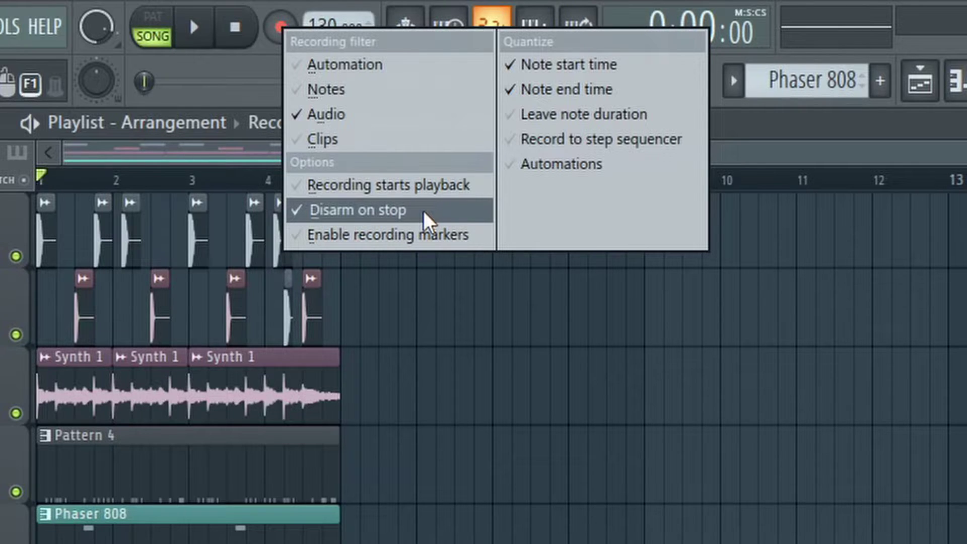
click(782, 155)
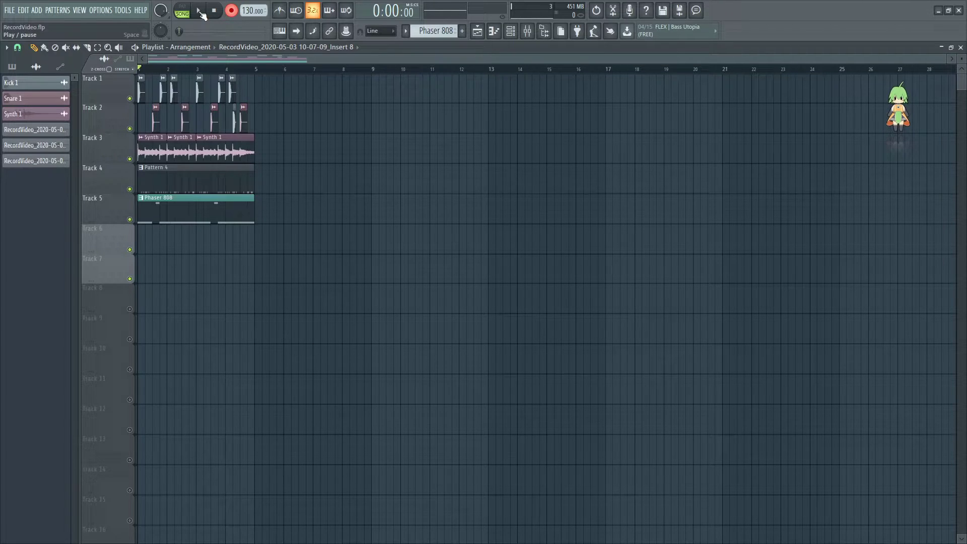
Record a take from Insert 8 onto Track 6, then play it back and stop
click(200, 11)
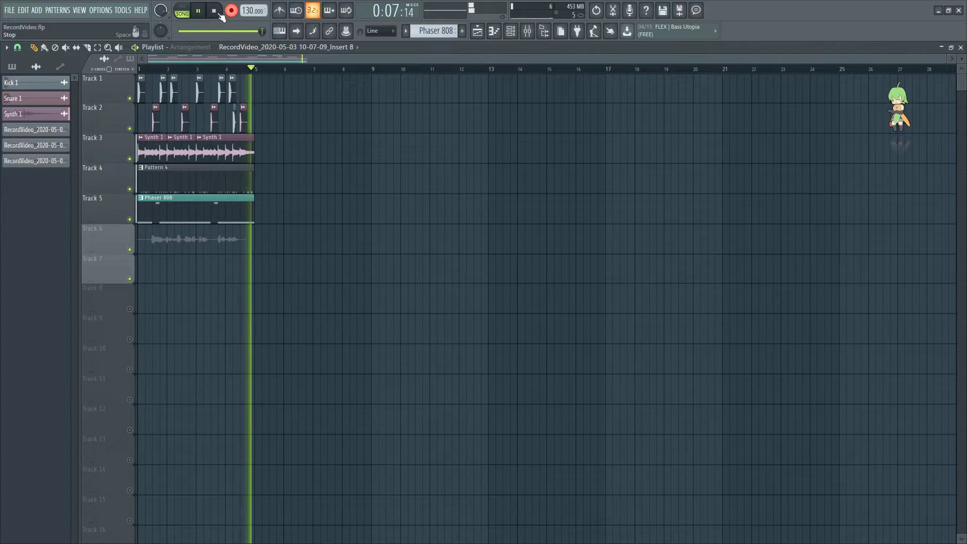
click(216, 13)
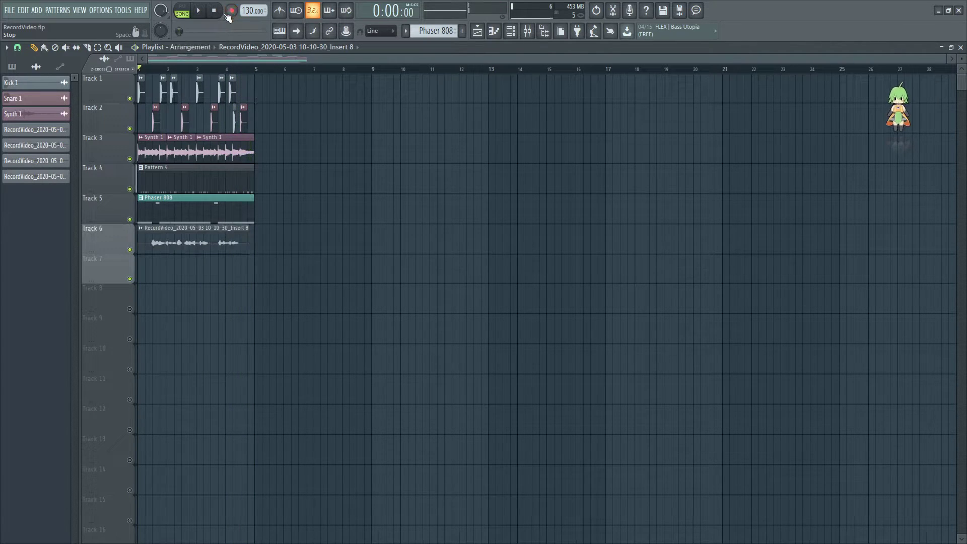
click(200, 12)
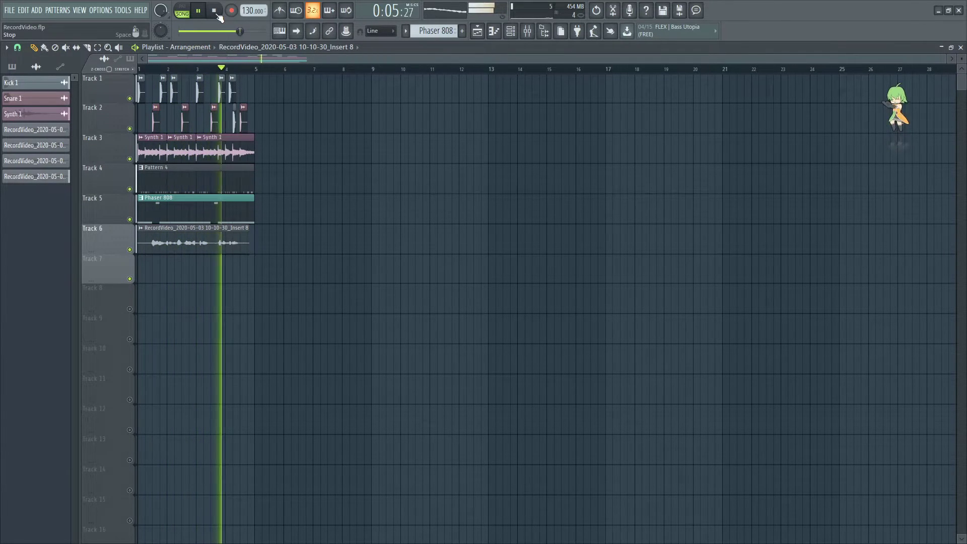
click(218, 14)
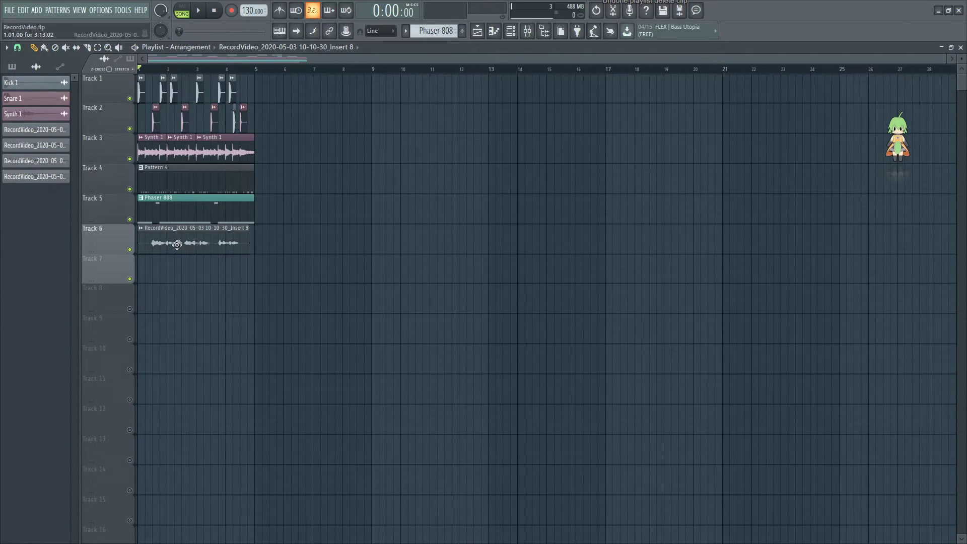
Delete the Track 6 clip and route audio input In 2 into mixer Insert 9
right_click(351, 387)
click(527, 30)
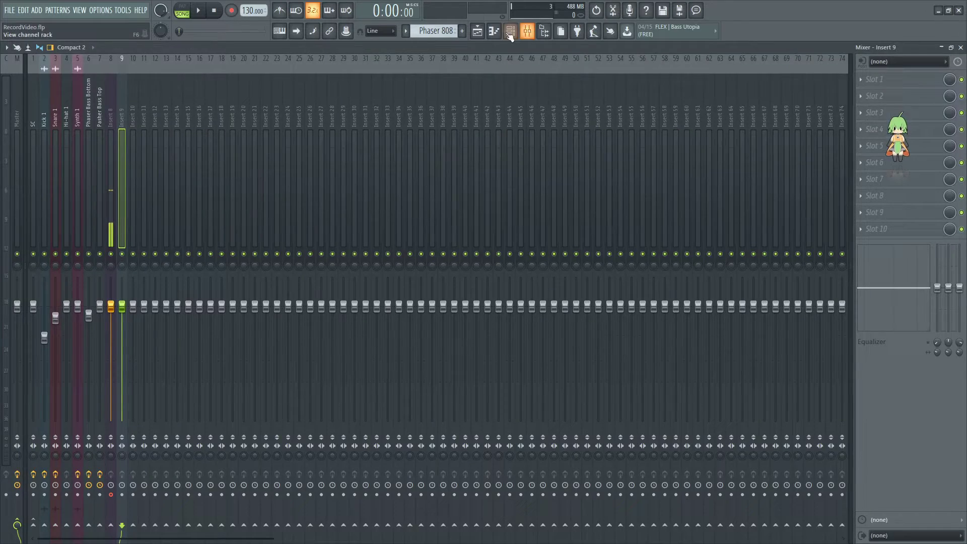
click(902, 61)
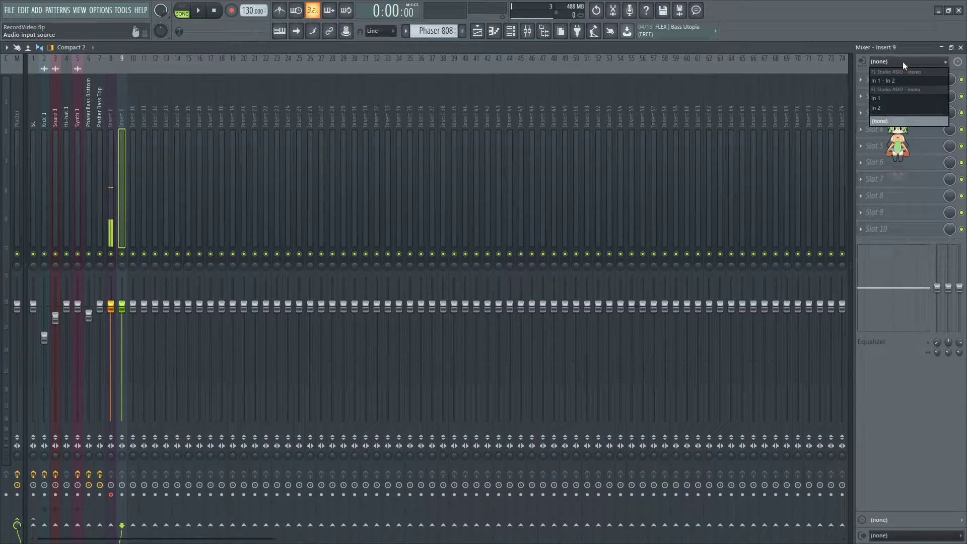
click(883, 107)
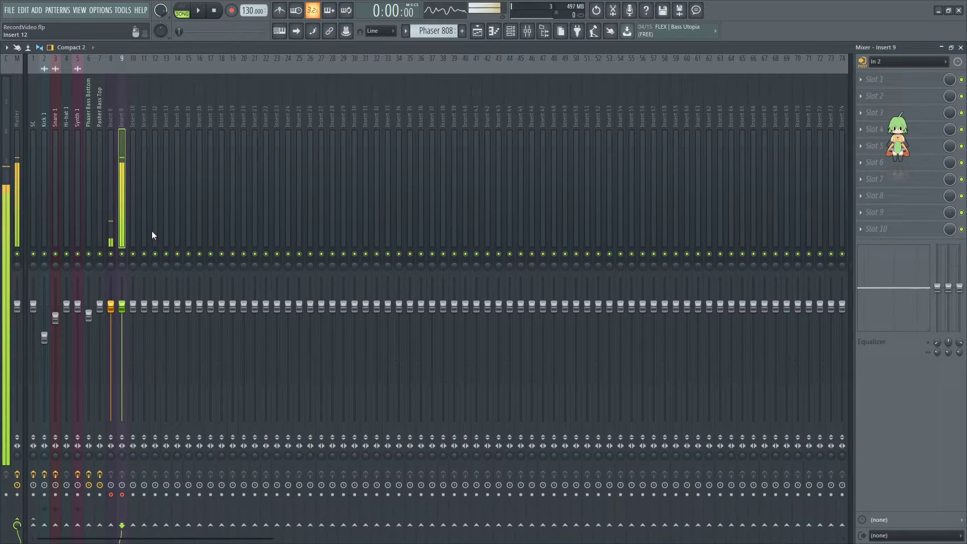
Select Inserts 8 and 9 together, close the mixer, and record both, stopping with Space
click(112, 156)
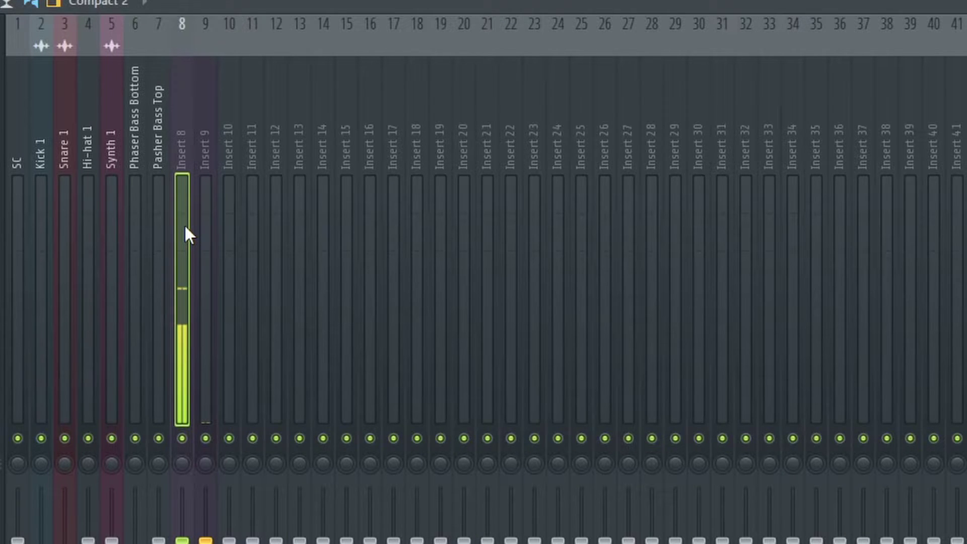
ctrl+click(197, 225)
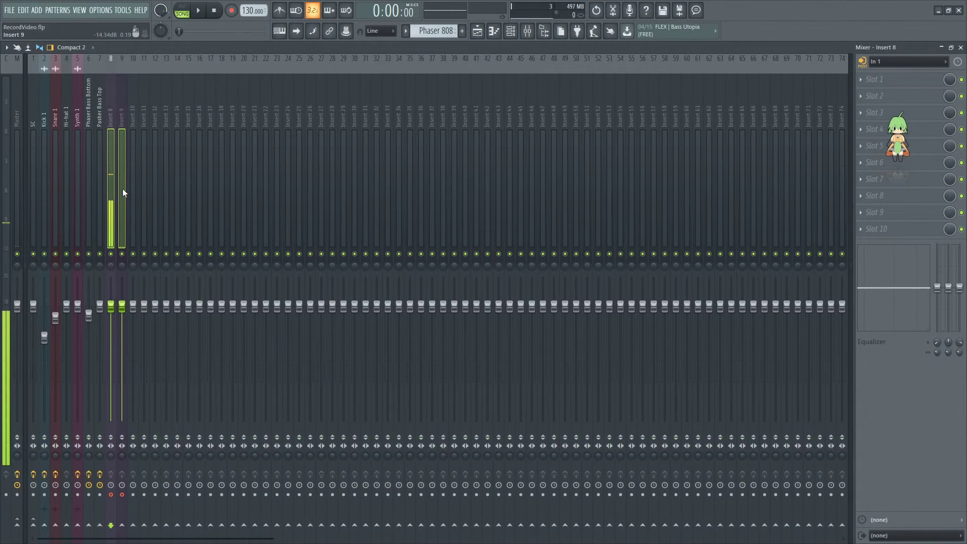
click(529, 37)
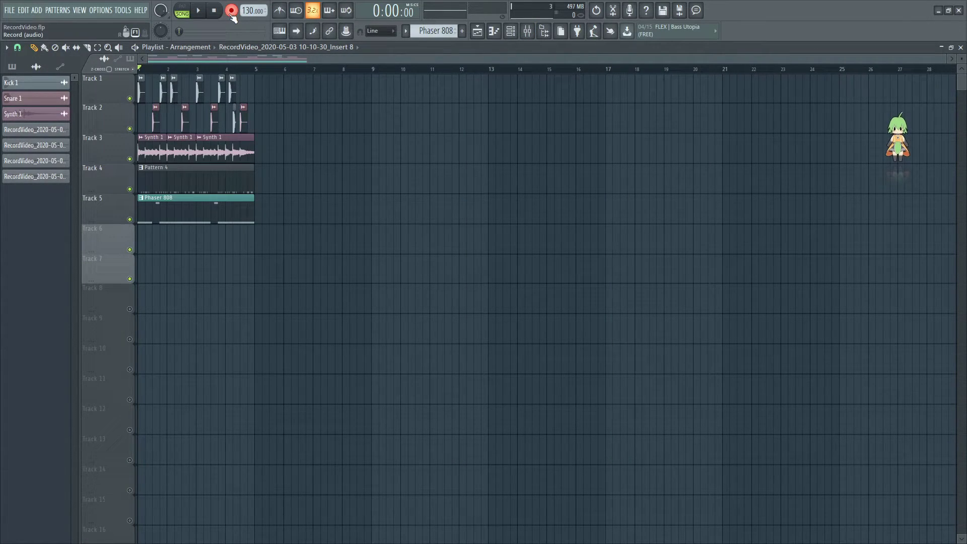
click(203, 16)
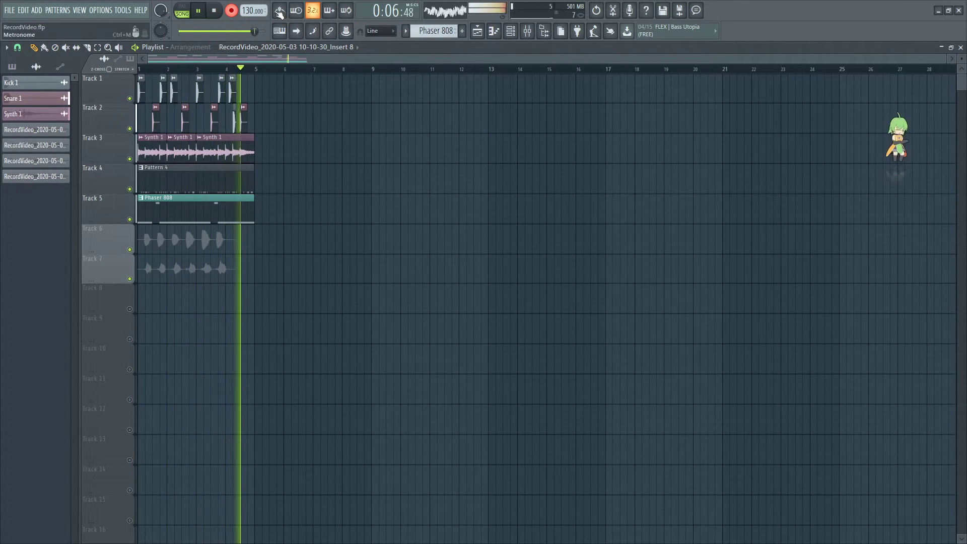
key(space)
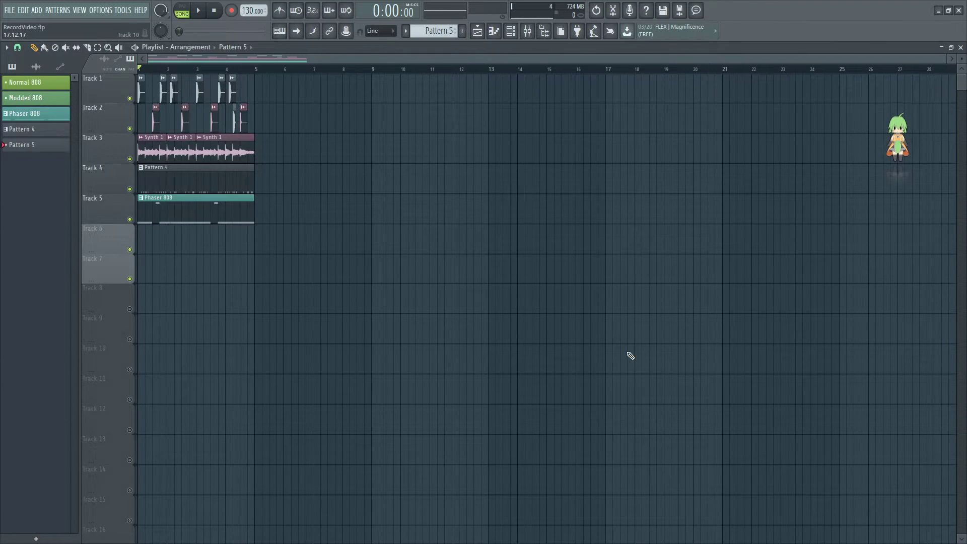
Clear the clips from the playlist and remove Insert 9's audio input
mouse_move(242, 216)
mouse_down()
mouse_move(226, 209)
mouse_move(184, 118)
mouse_move(203, 90)
mouse_move(234, 89)
mouse_up()
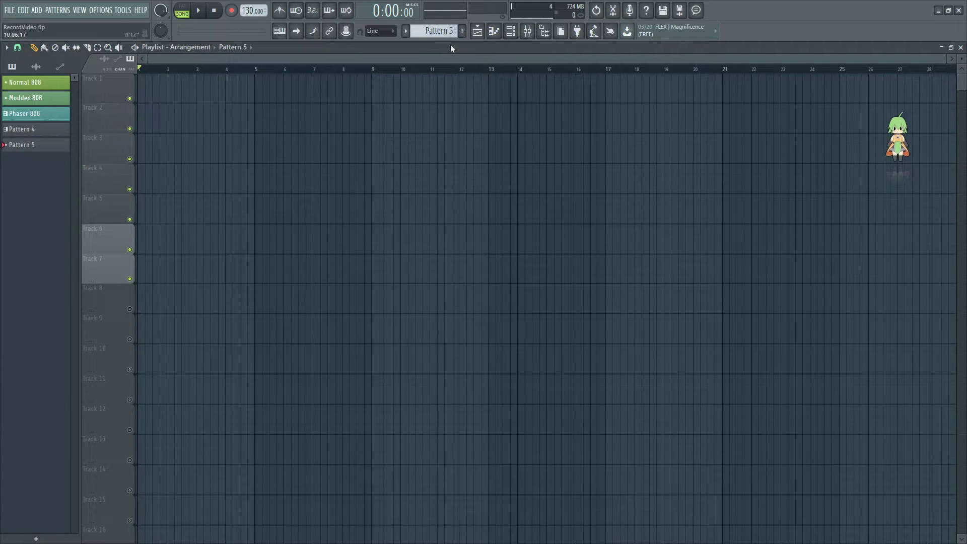
click(157, 89)
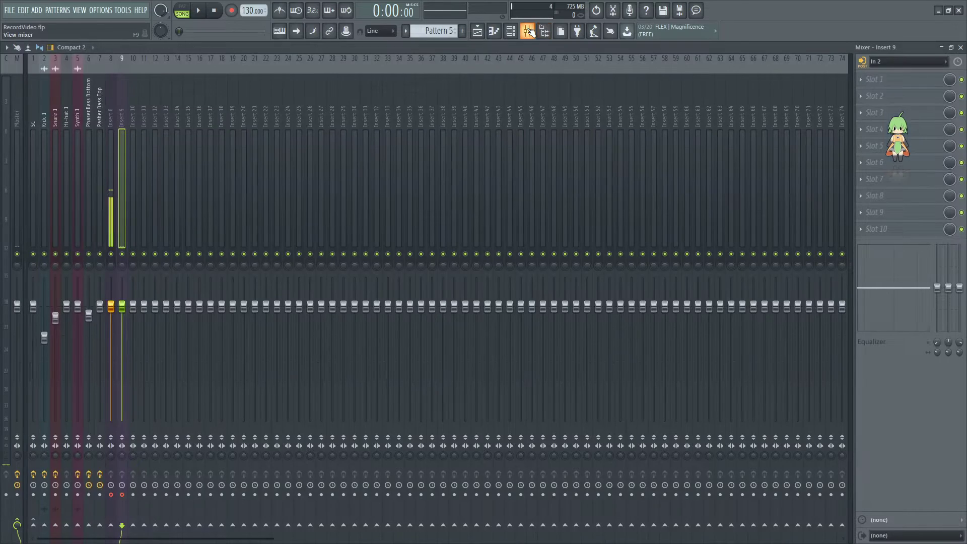
click(527, 30)
click(905, 65)
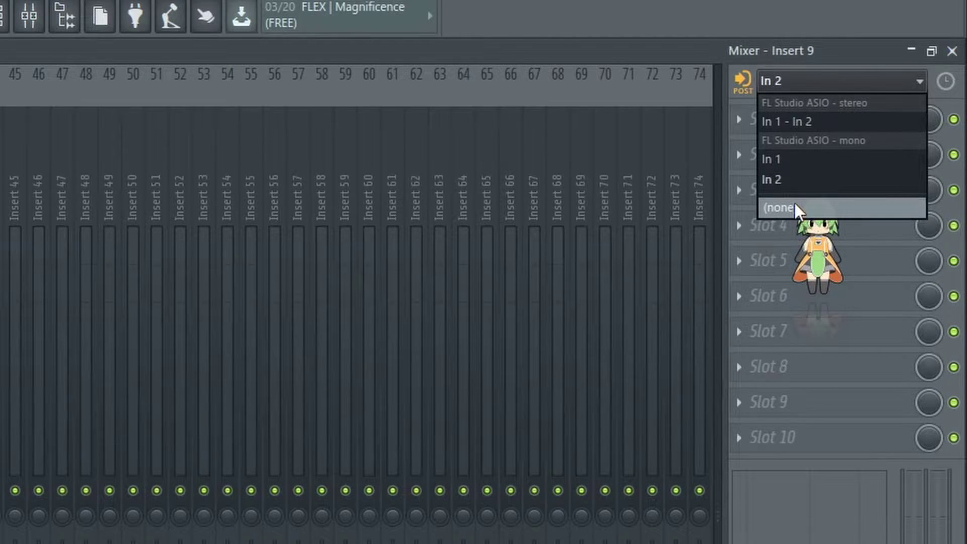
click(794, 201)
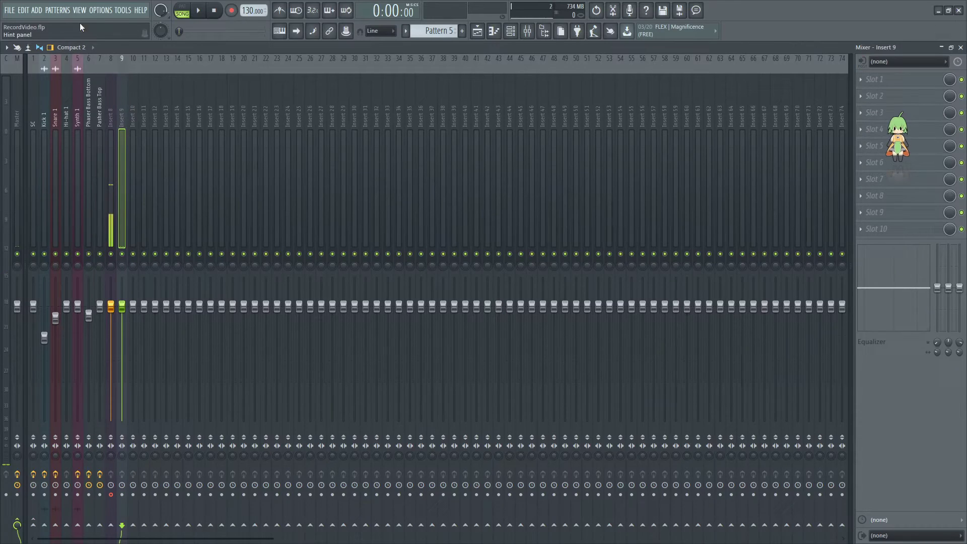
Enable the CASIO USB-MIDI keyboard as an input in MIDI settings
click(100, 10)
click(101, 31)
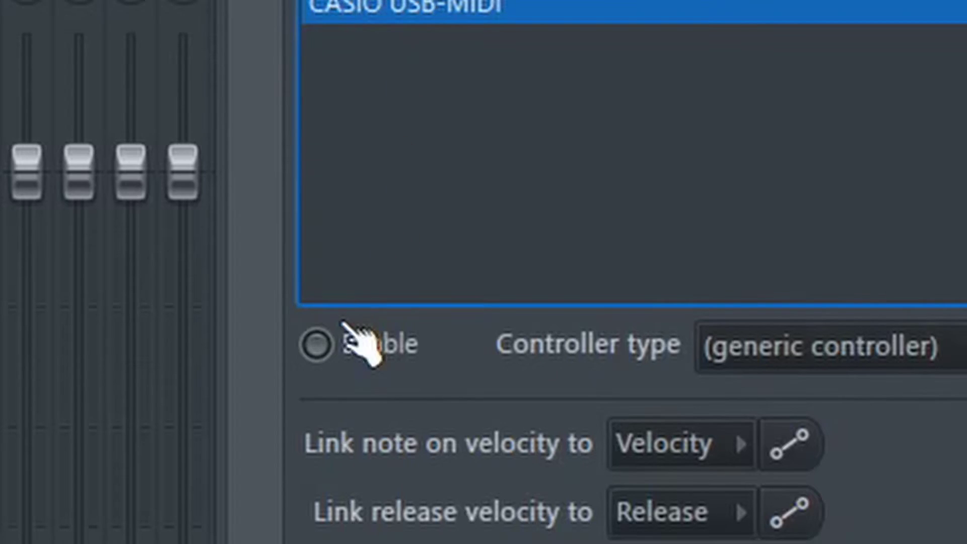
click(344, 342)
key(Escape)
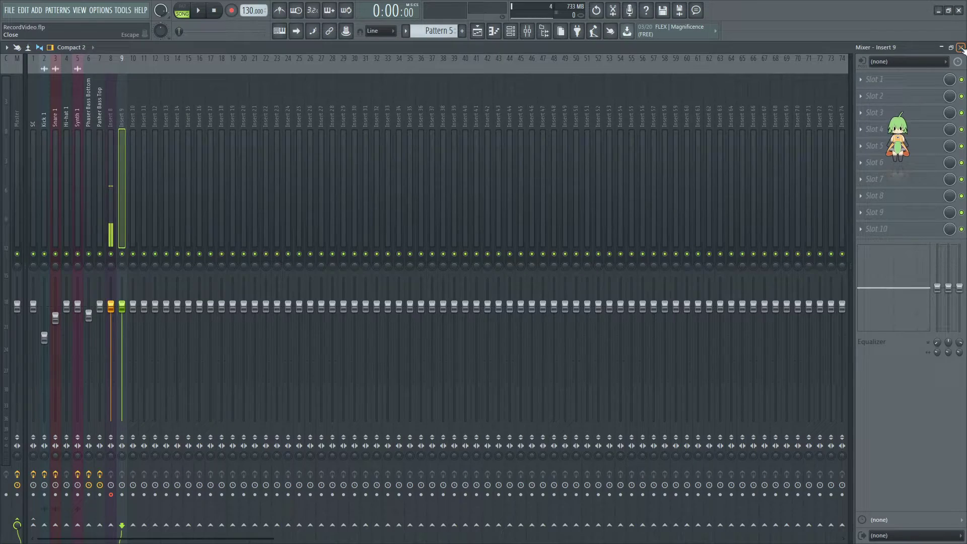
Add a second Lounge Lizard EP-4 instrument channel from the Add menu
key(F5)
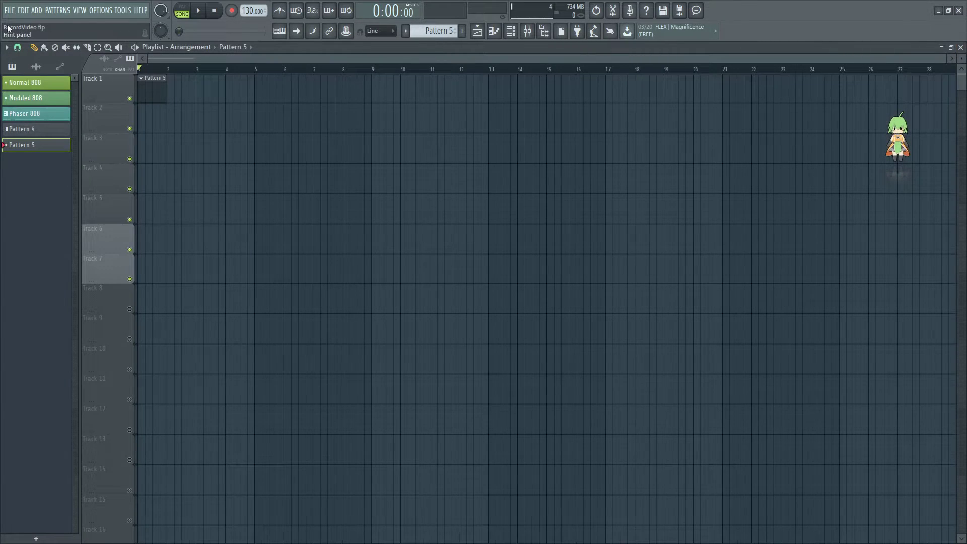
click(36, 11)
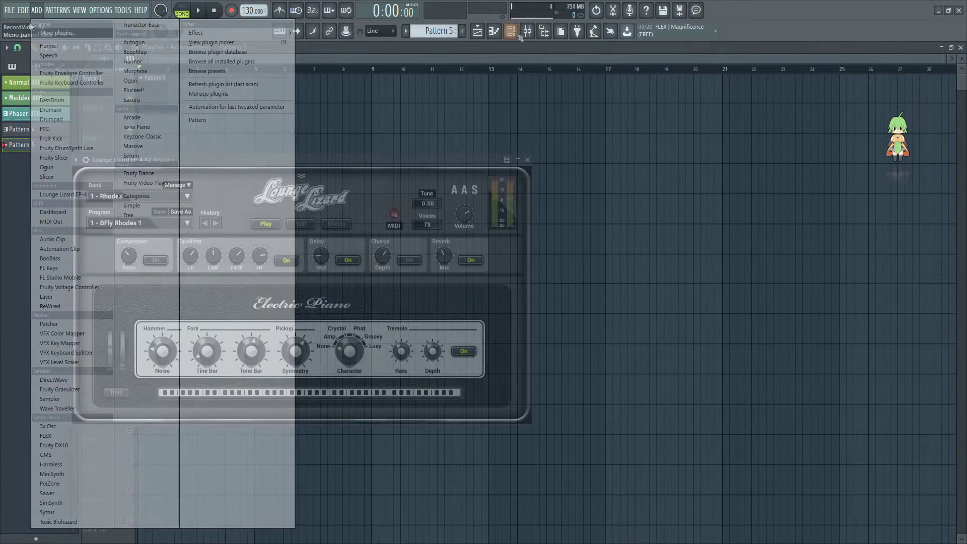
click(516, 33)
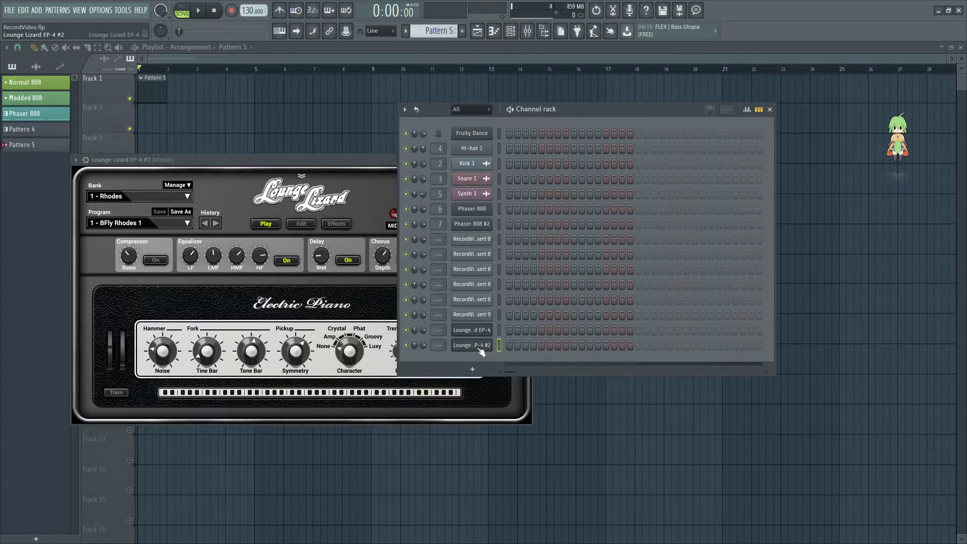
Open Lounge Lizard EP-4 #2 in the piano roll, review recording options, and arm recording
right_click(476, 346)
click(516, 346)
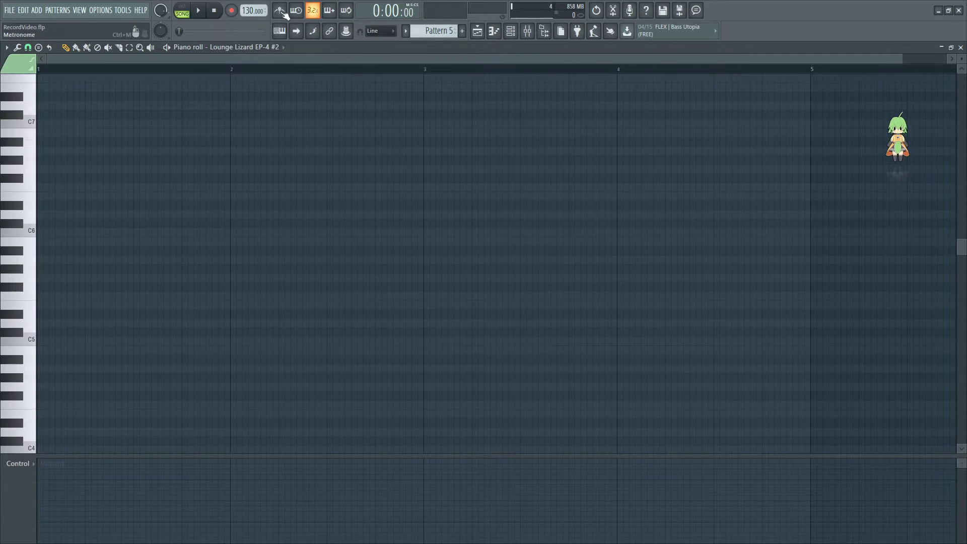
right_click(232, 13)
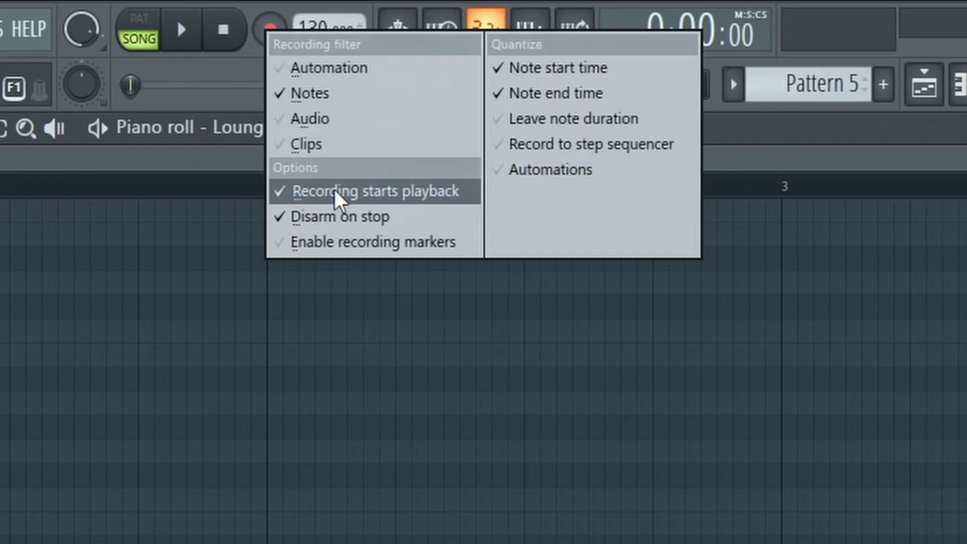
click(468, 200)
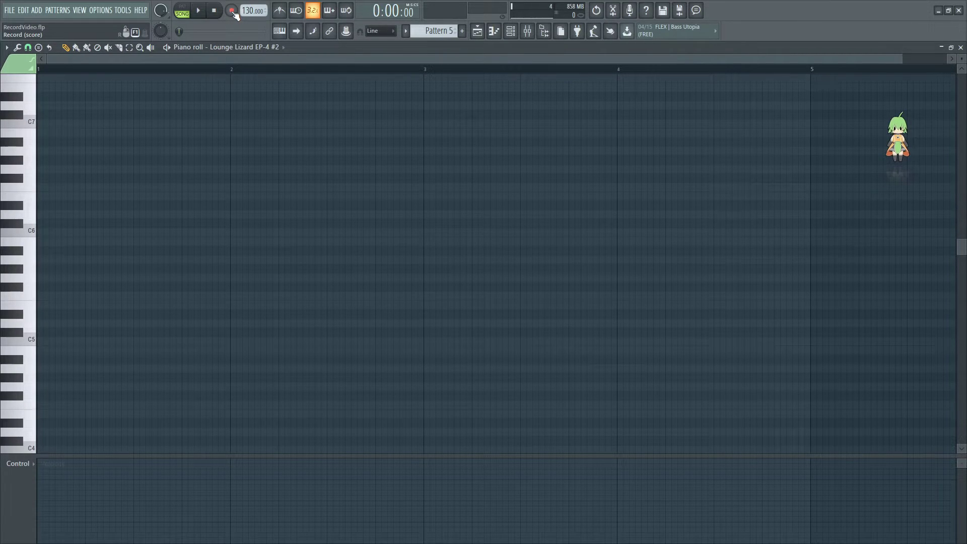
click(232, 11)
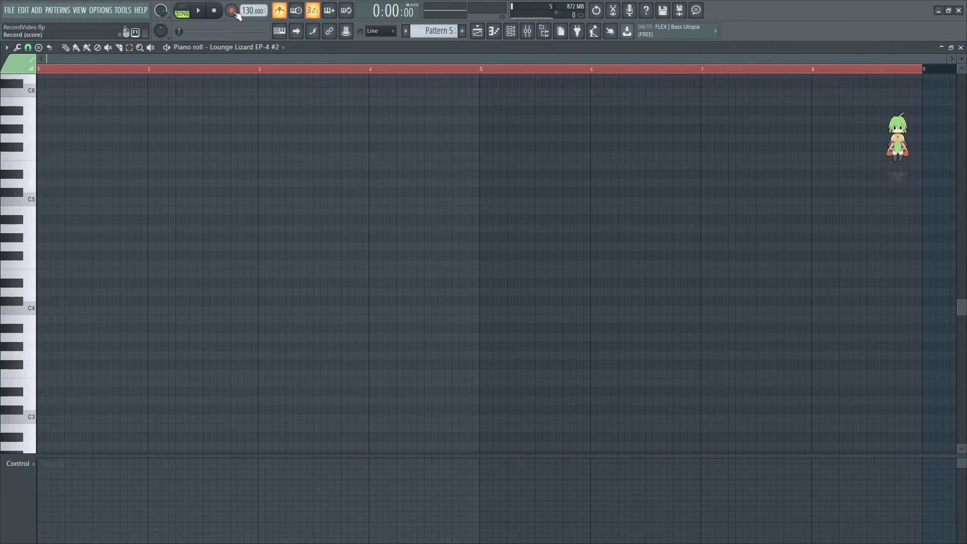
Record the chord progression into Pattern 5, then play it back with the metronome off
key(space)
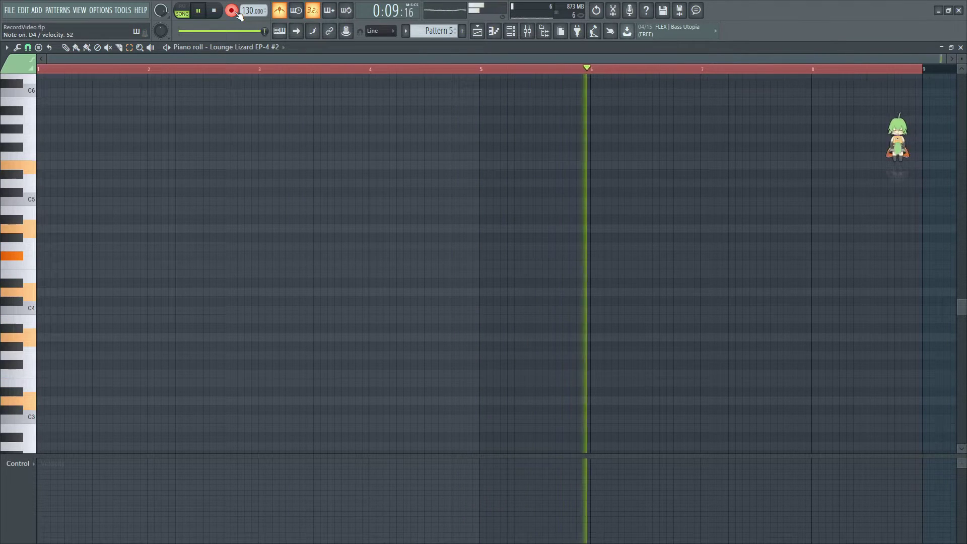
key(space)
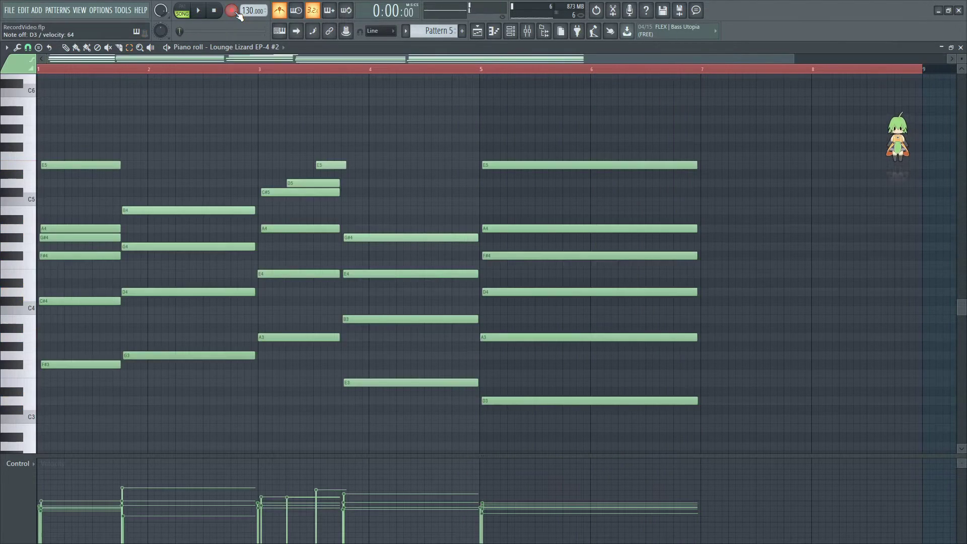
click(283, 12)
click(202, 10)
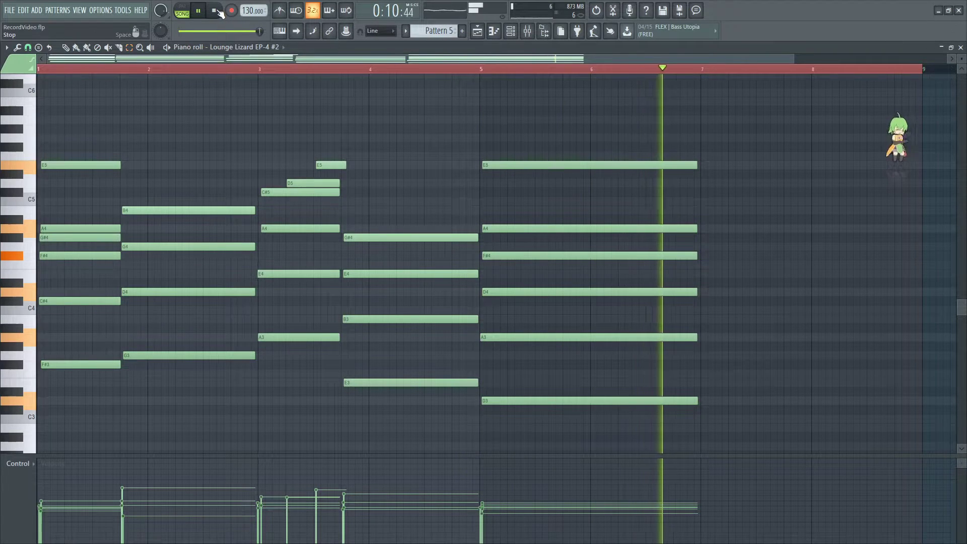
Stop playback, undo the quick quantize, leave snap unchanged and clear the ruler's time selection
click(220, 10)
key(ctrl+z)
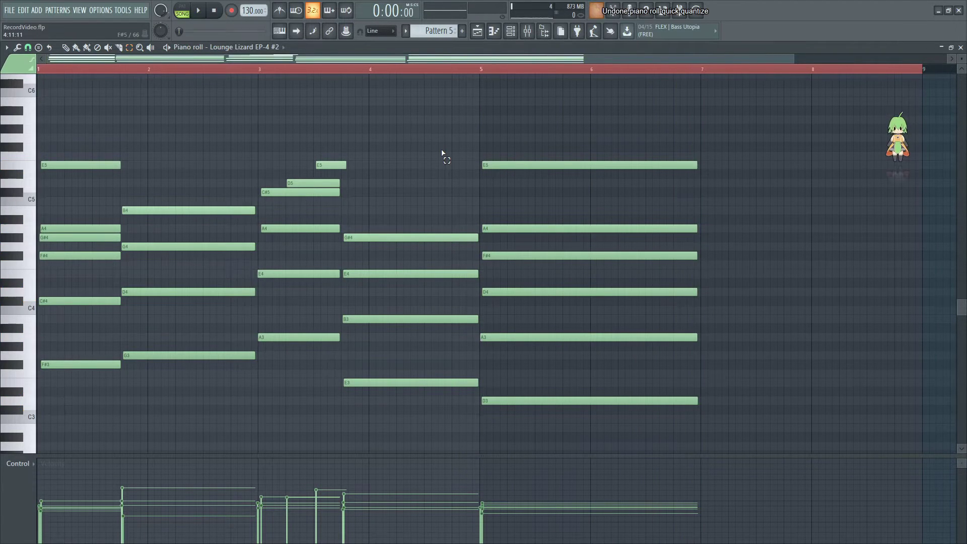
click(27, 48)
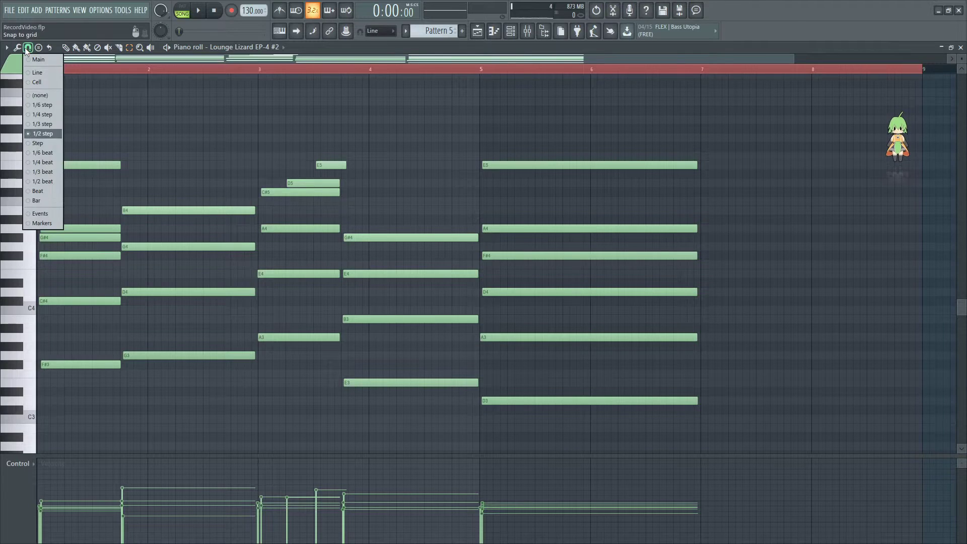
click(303, 60)
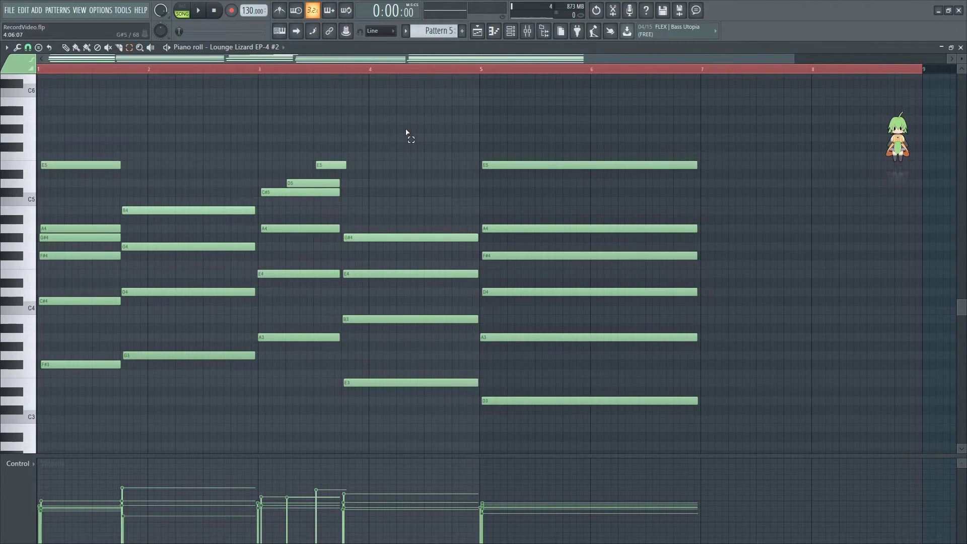
key(ctrl+d)
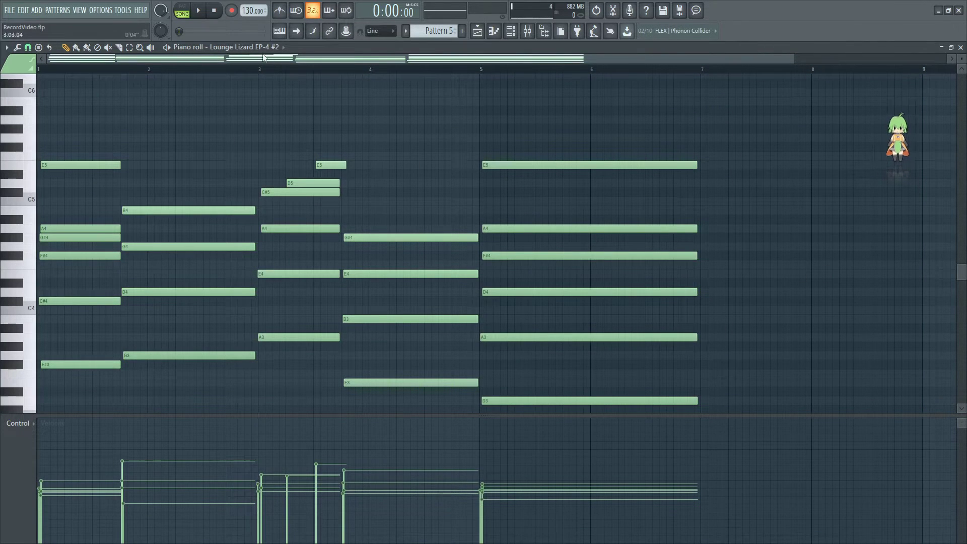
Review the Record button's recording filter options (Automation rather than Notes), then close the menu
right_click(231, 10)
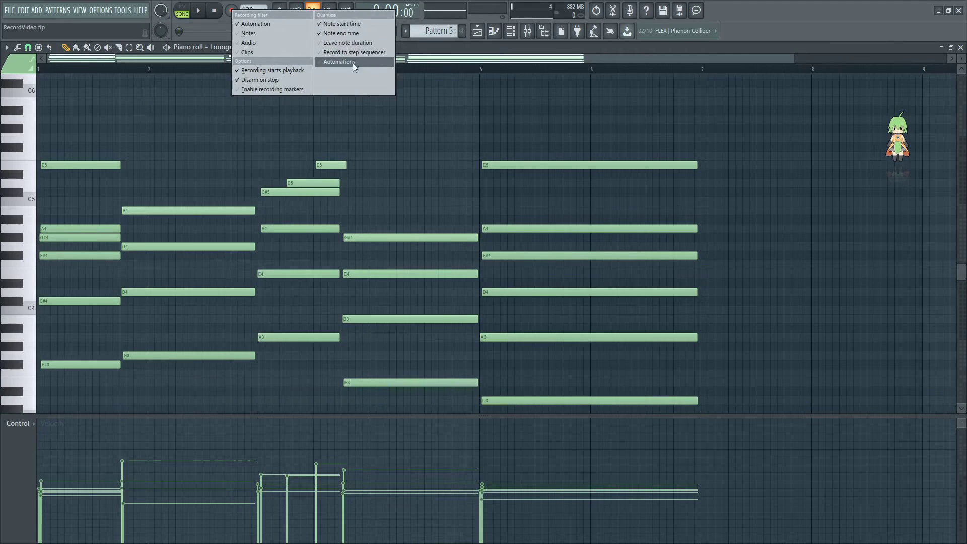
click(495, 49)
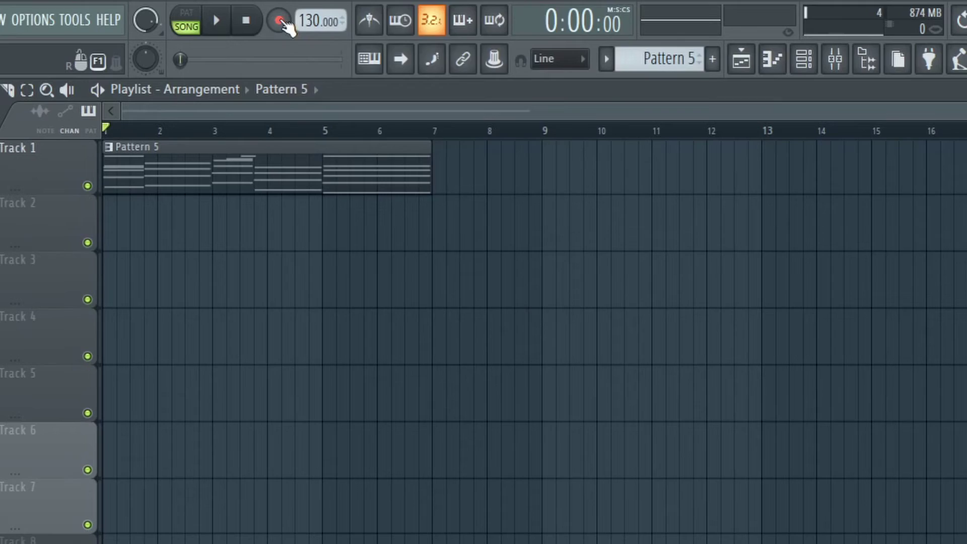
Reopen the recording filter options and make sure Automation recording is enabled
right_click(232, 9)
click(311, 65)
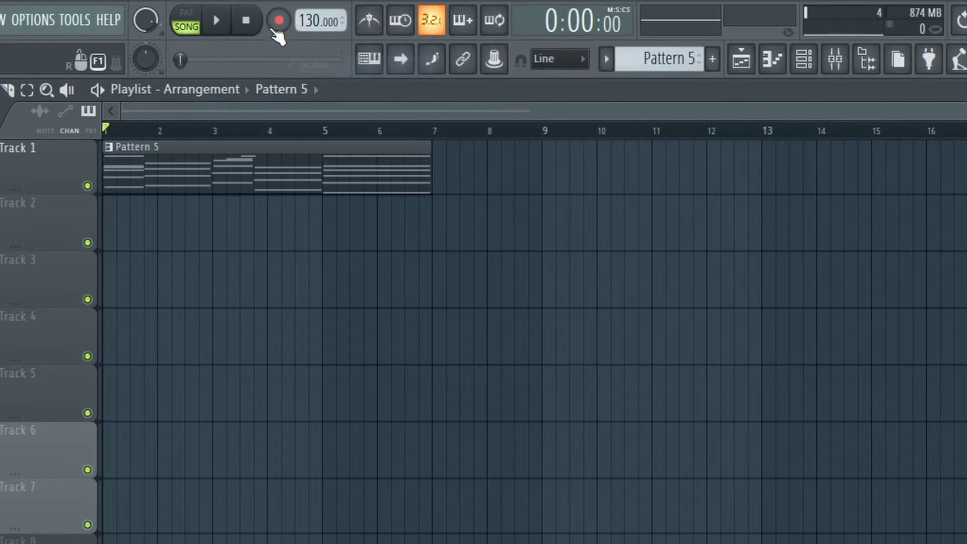
right_click(278, 22)
click(320, 46)
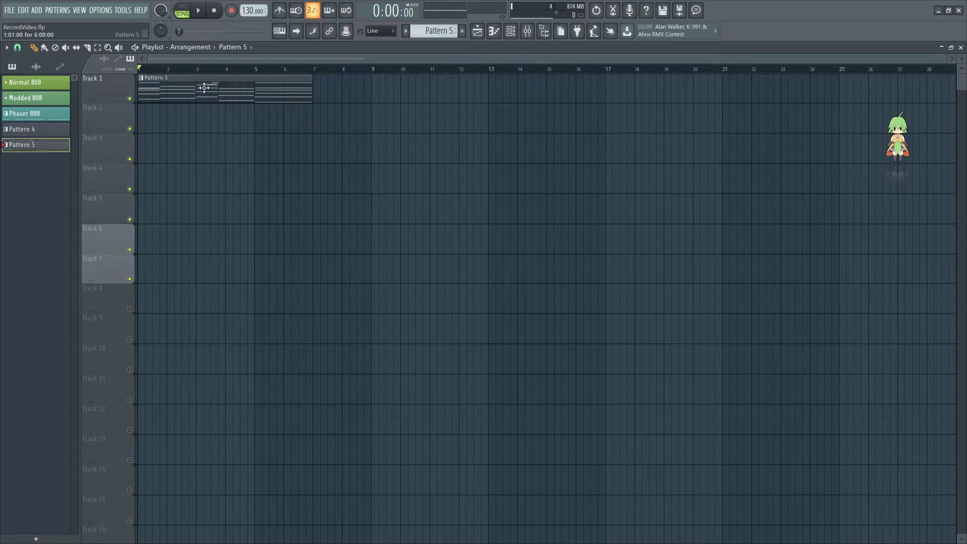
Set the Lounge Lizard EP-4 #2 channel's mixer track to 12 and open Mixer Insert 12
double_click(205, 86)
key(F6)
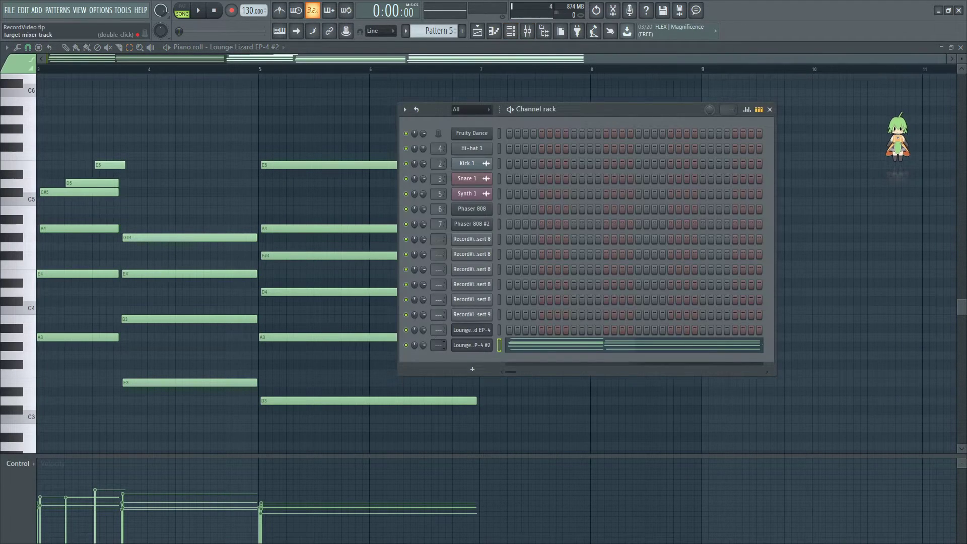
scroll(438, 345, up, 3)
click(438, 345)
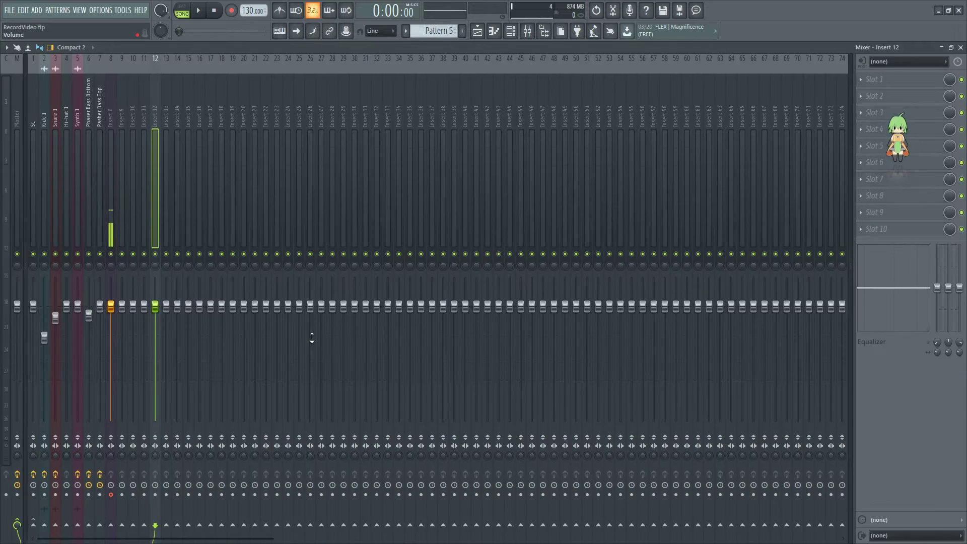
Load Fruity Reeverb 2 into Insert 12's first slot with dry at 0%, then play the song
click(901, 81)
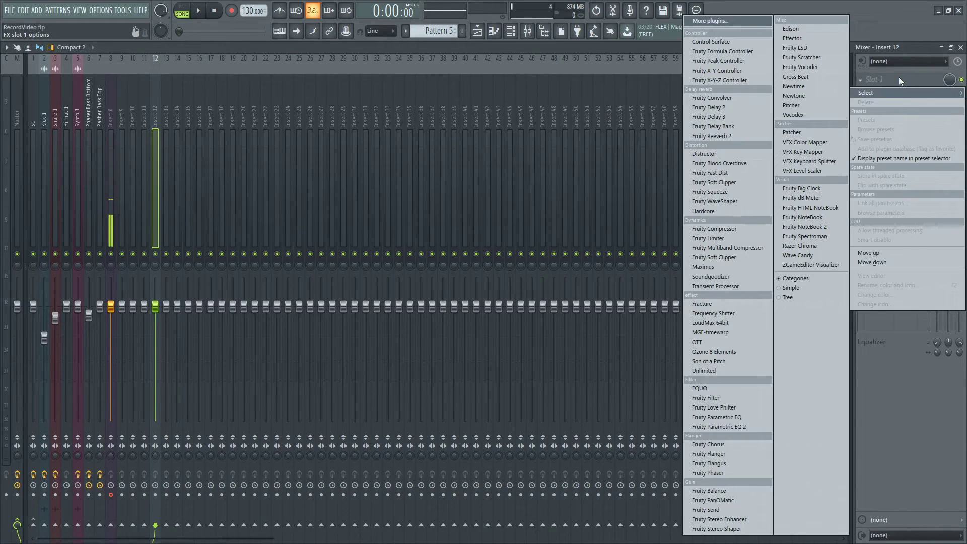
click(715, 135)
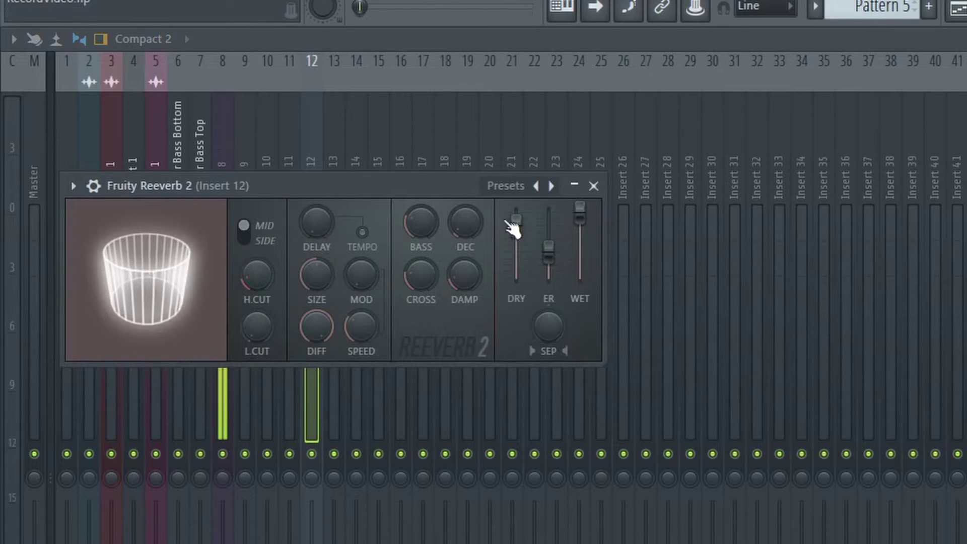
drag(513, 227, 549, 276)
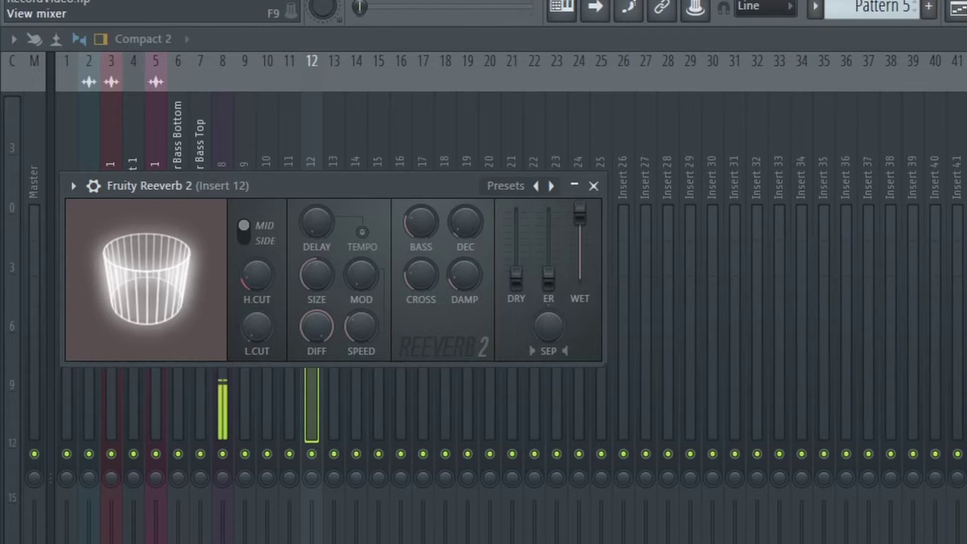
click(957, 7)
click(206, 10)
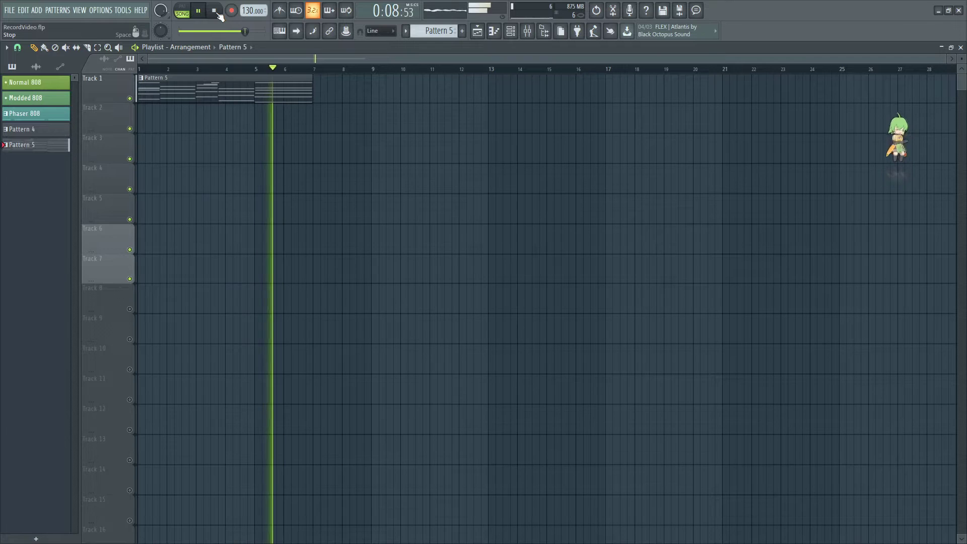
Record Insert 12's Reeverb 2 Mix knob sweeping down toward 6%, then stop and show the playlist
click(218, 14)
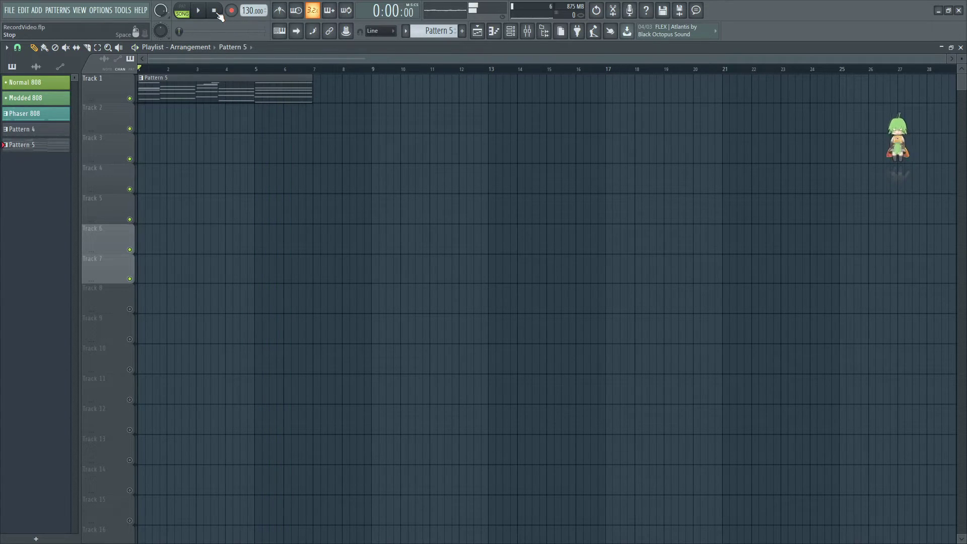
click(529, 33)
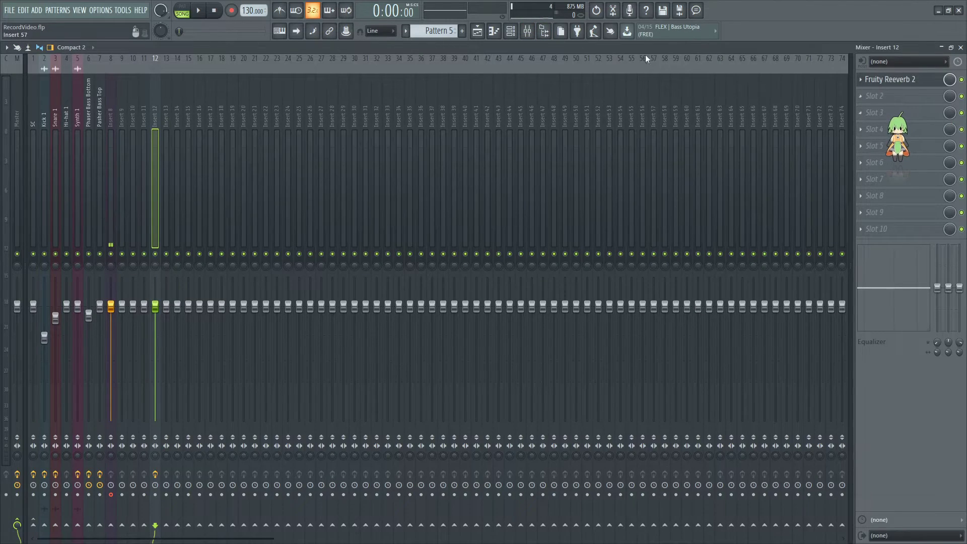
key(space)
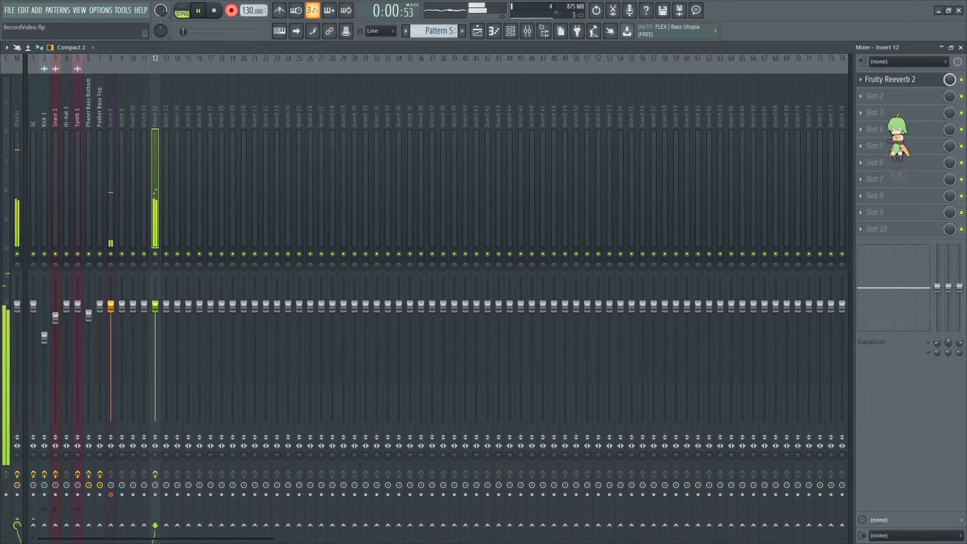
drag(950, 79, 949, 97)
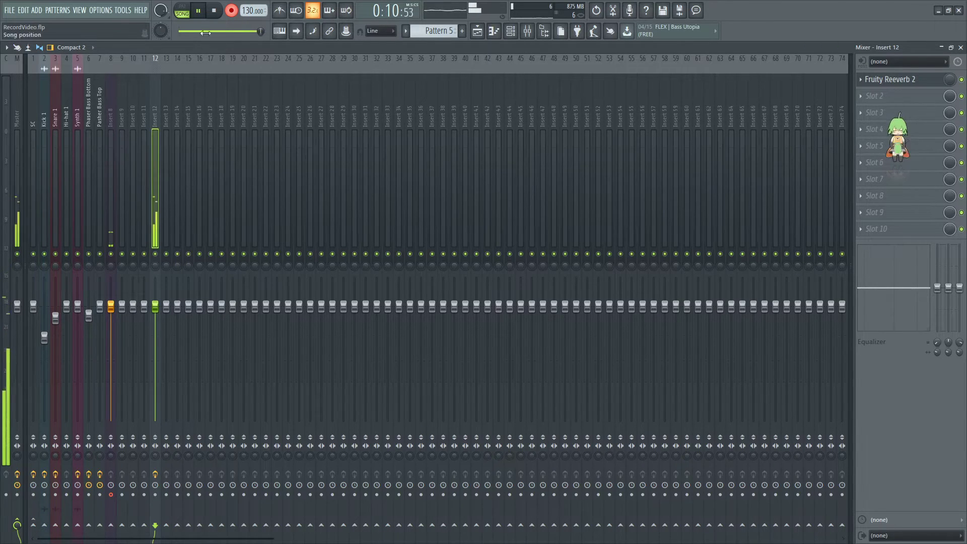
key(space)
key(F5)
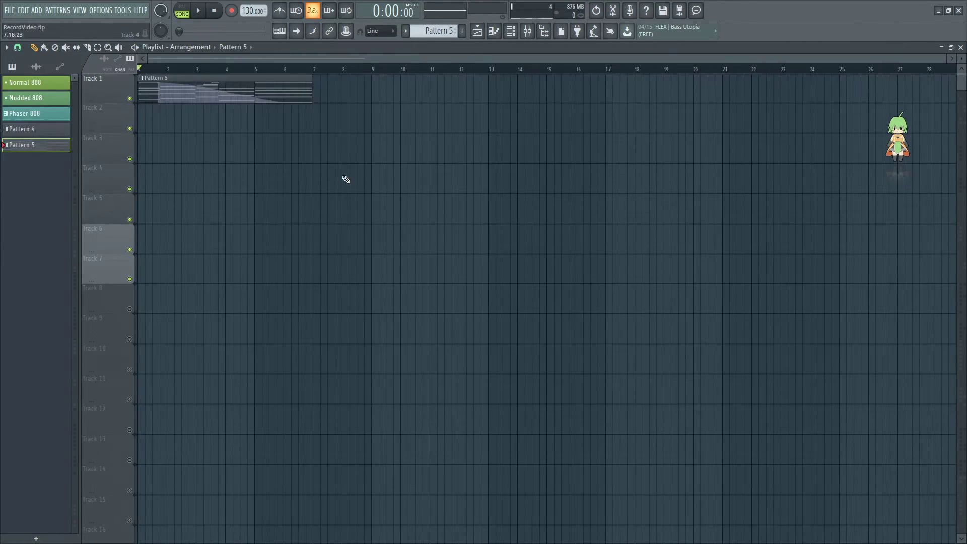
double_click(203, 88)
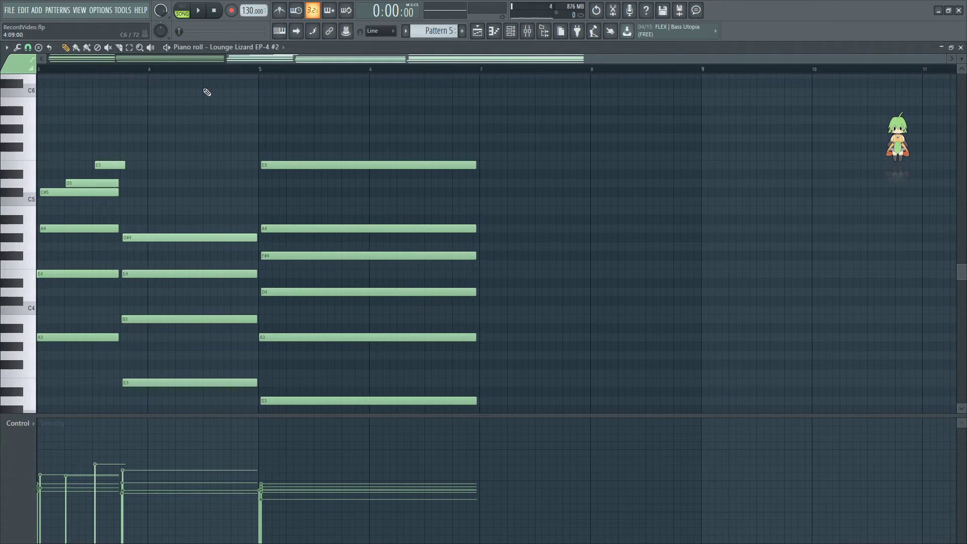
click(19, 424)
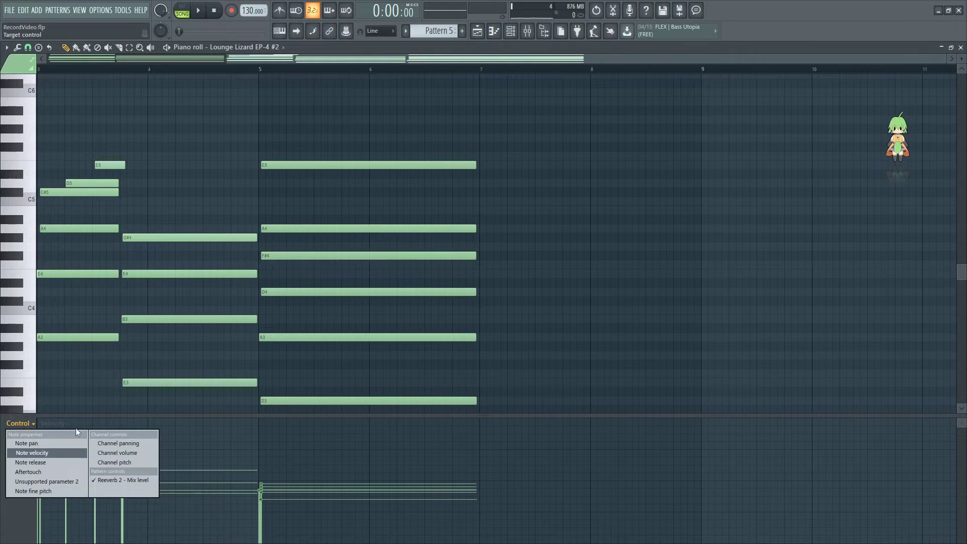
click(121, 480)
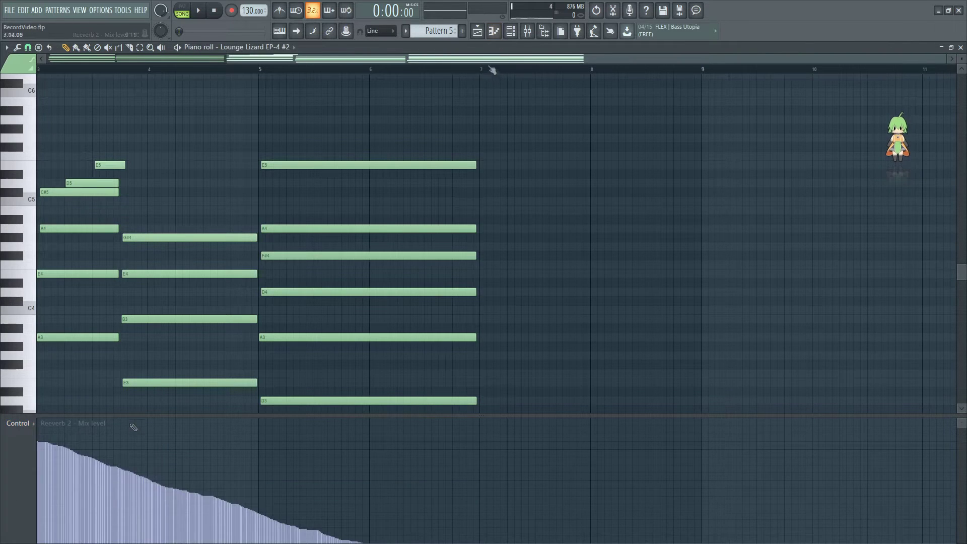
drag(492, 69, 276, 67)
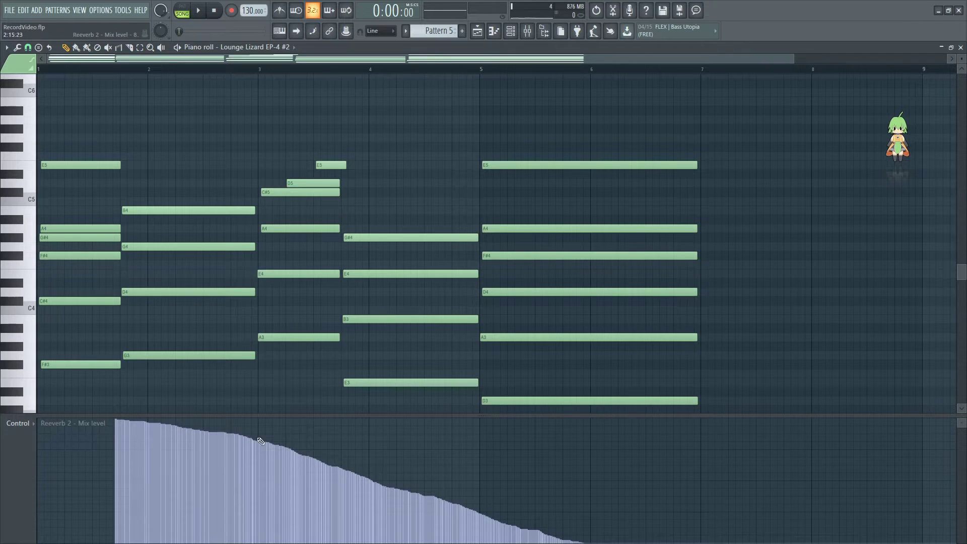
During playback, scroll Insert 12's Reeverb 2 Mix knob down three times, then stop and show the playlist
click(477, 31)
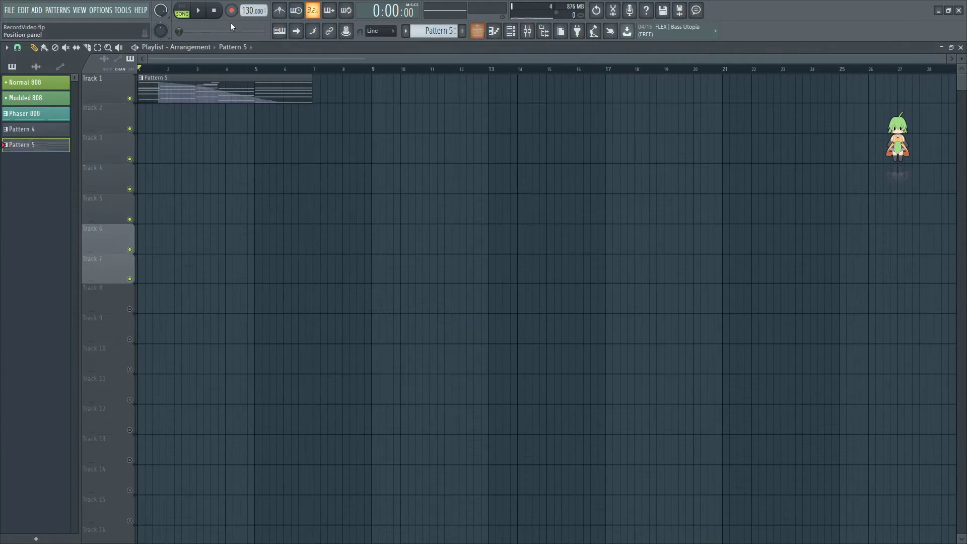
click(200, 11)
click(527, 31)
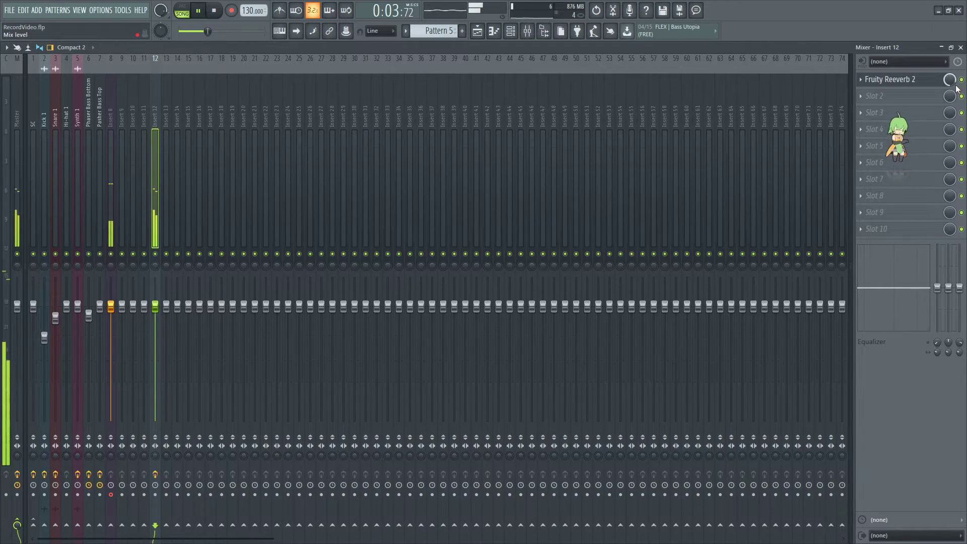
scroll(949, 80, down, 6)
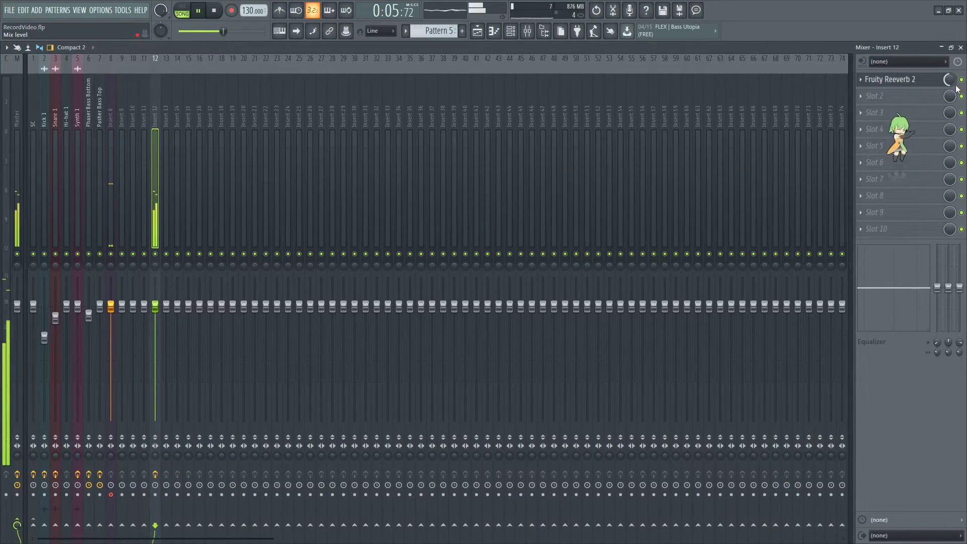
scroll(949, 80, down, 4)
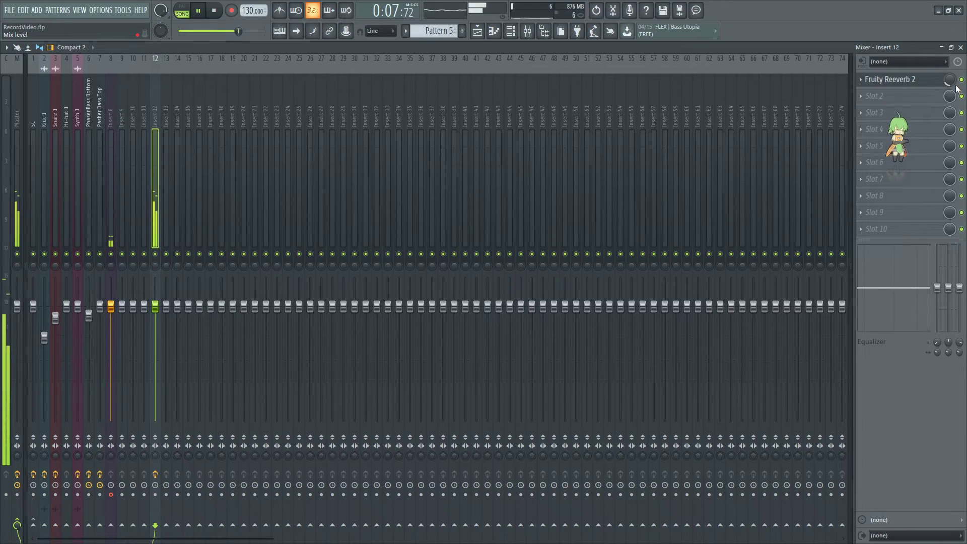
scroll(949, 80, down, 4)
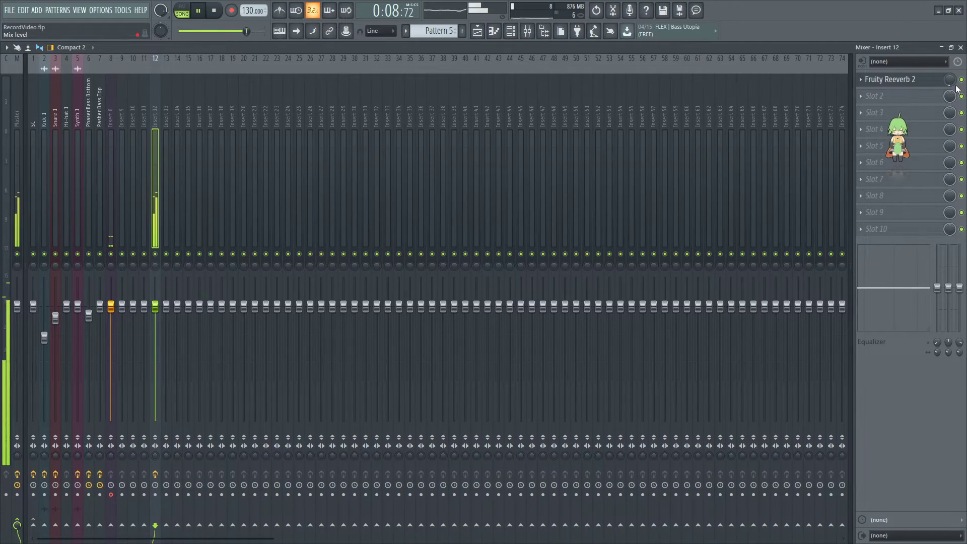
click(217, 16)
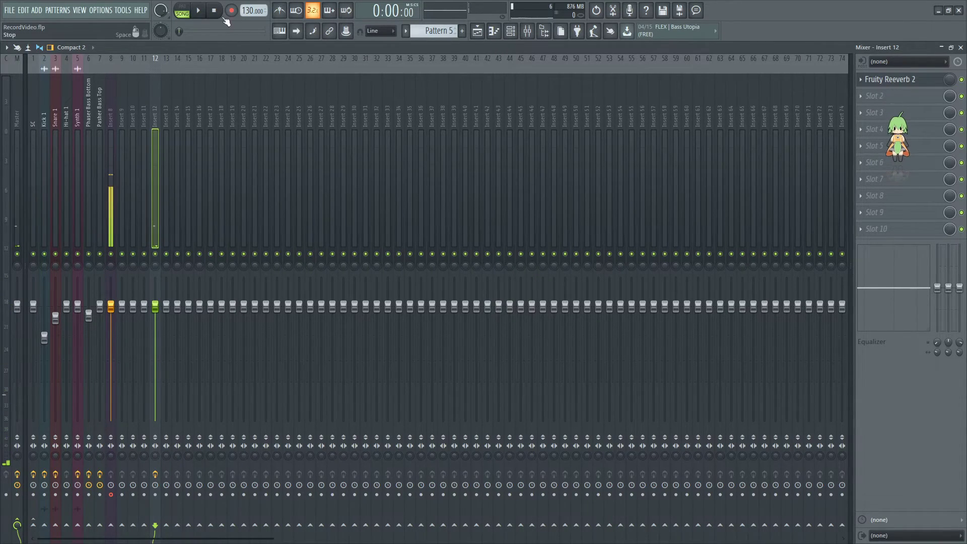
click(477, 32)
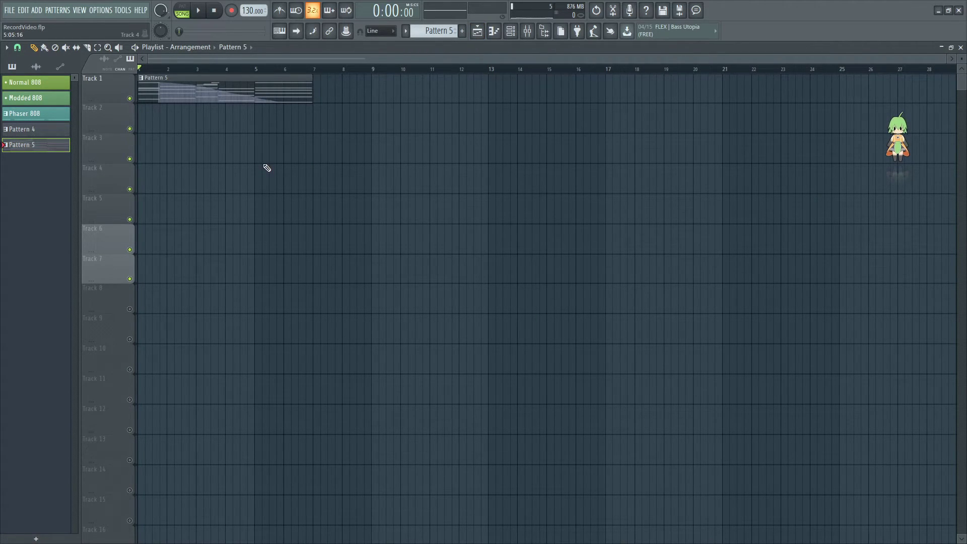
Load Fruity Parametric EQ 2 into Insert 12's second slot and sweep its high cut to about 150 Hz, then back up
click(528, 34)
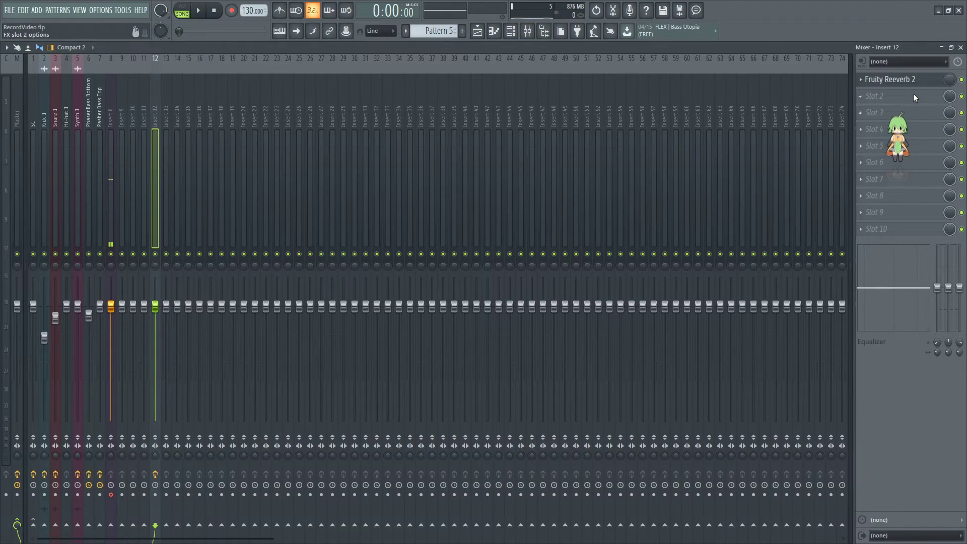
click(876, 96)
click(729, 426)
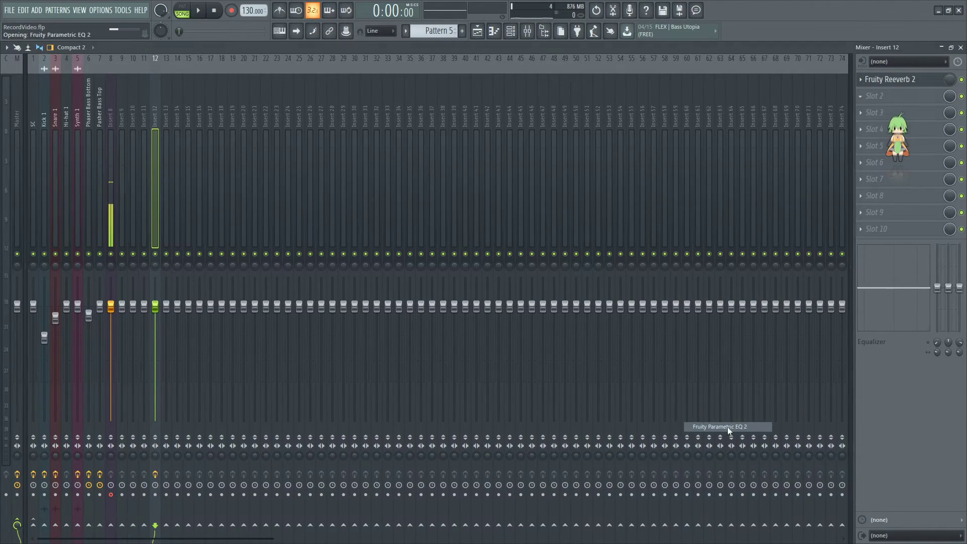
drag(168, 214, 119, 214)
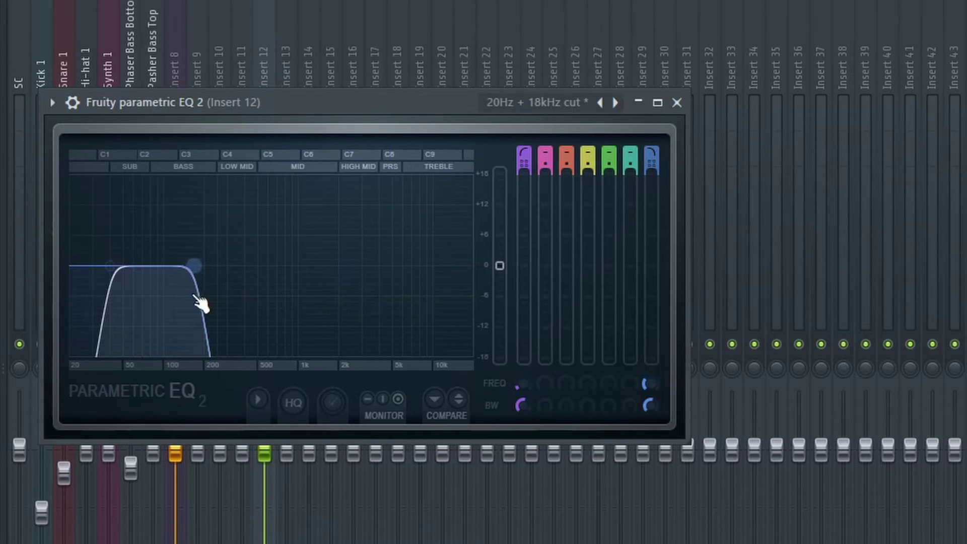
drag(193, 266, 429, 266)
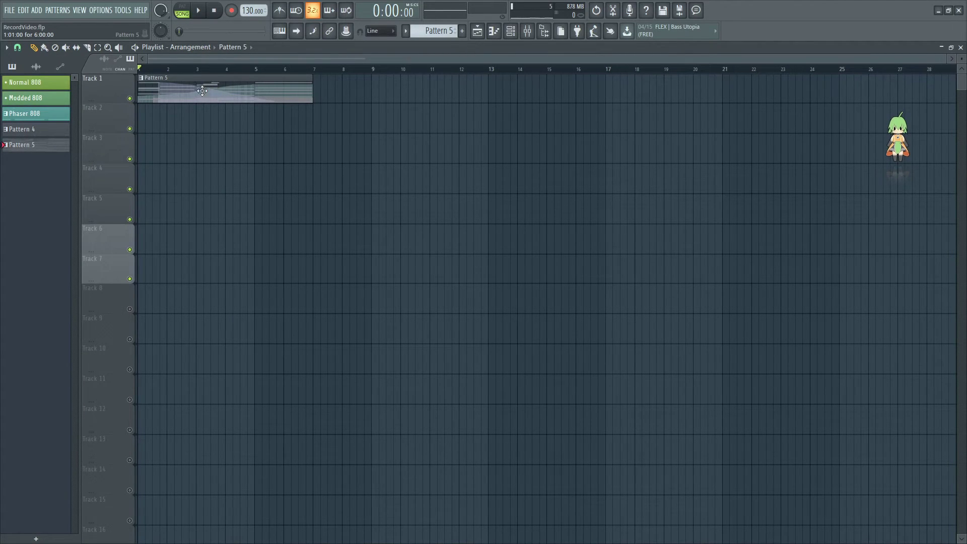
Play and stop the arrangement, then open the Pattern 5 clip in the piano roll
click(200, 10)
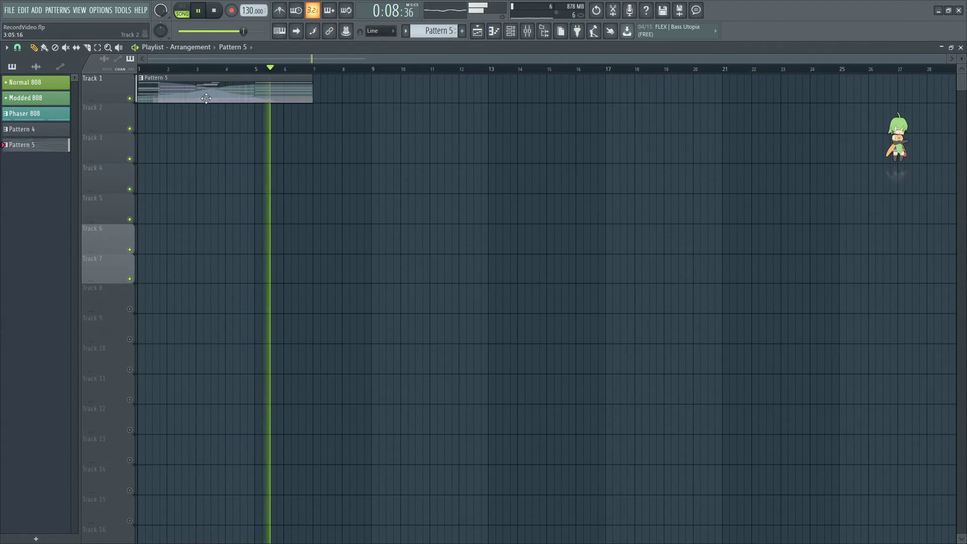
click(220, 12)
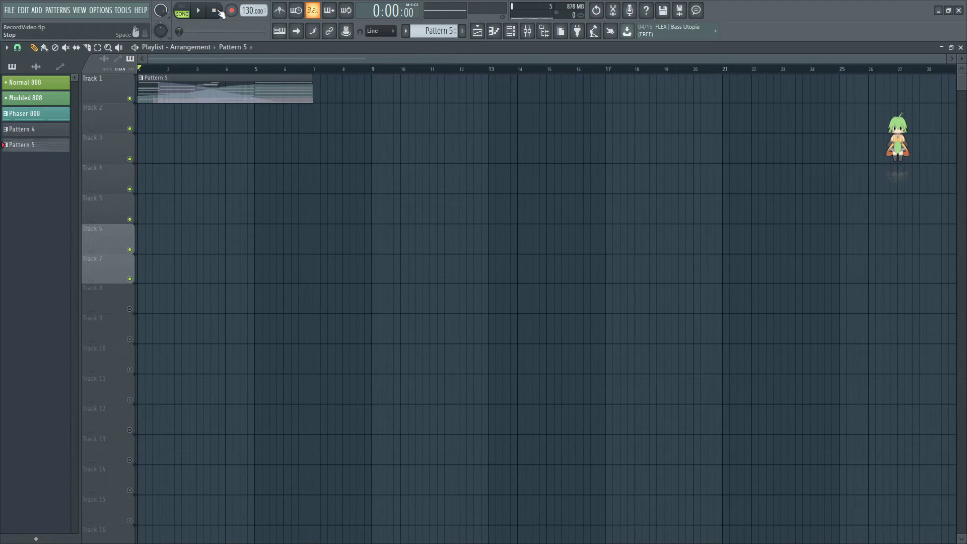
double_click(246, 90)
Show the Reeverb 2 Mix level automation lane and erase all of its events
click(18, 423)
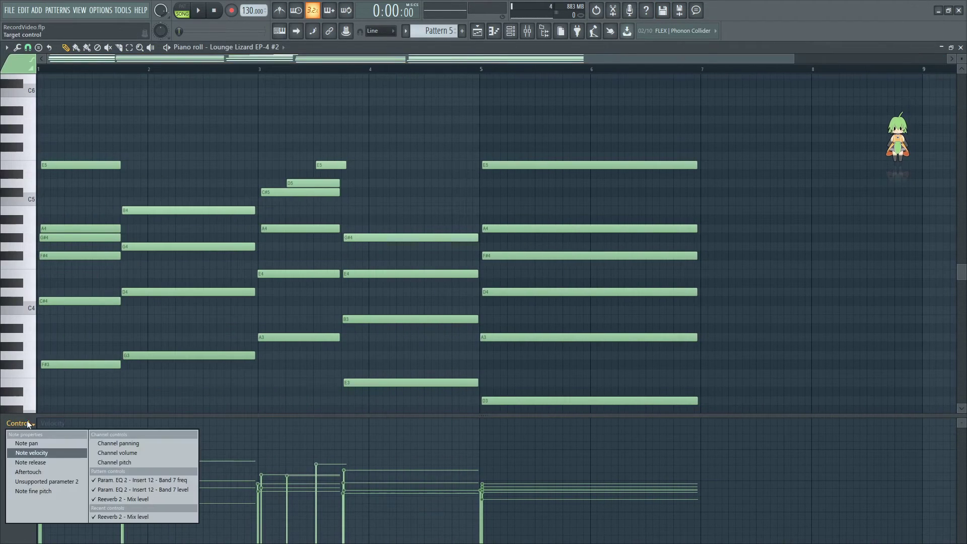
click(142, 516)
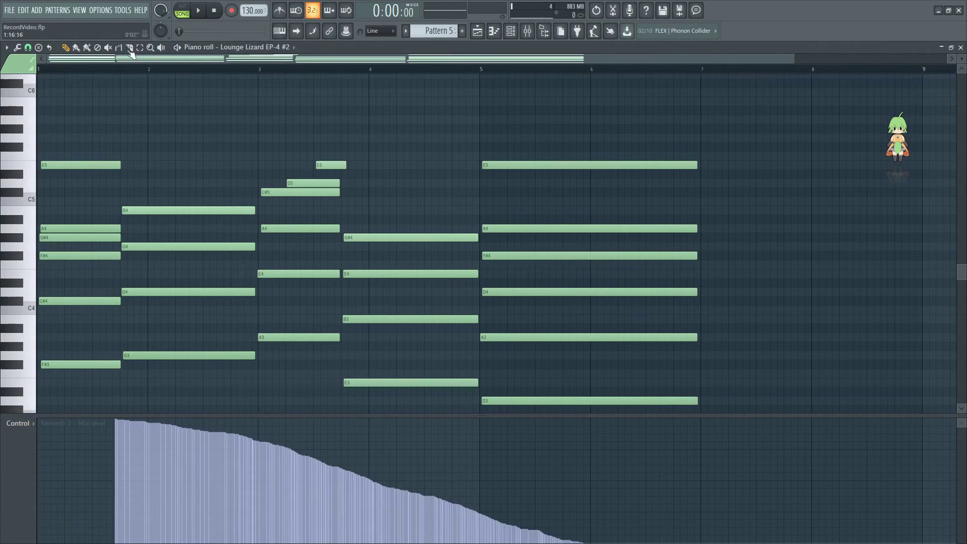
click(98, 48)
drag(95, 430, 710, 461)
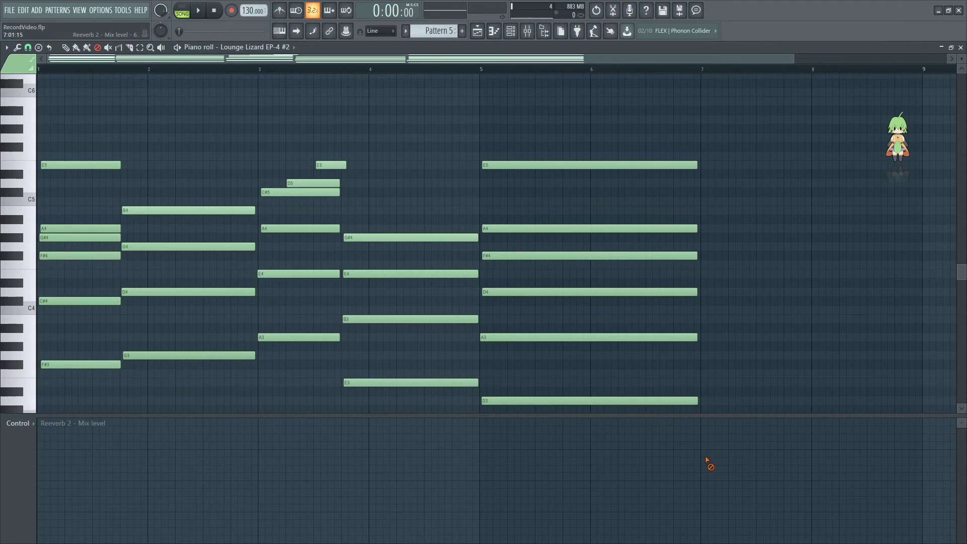
Play the pattern back to hear the result, stop, and check the recording filter options
key(space)
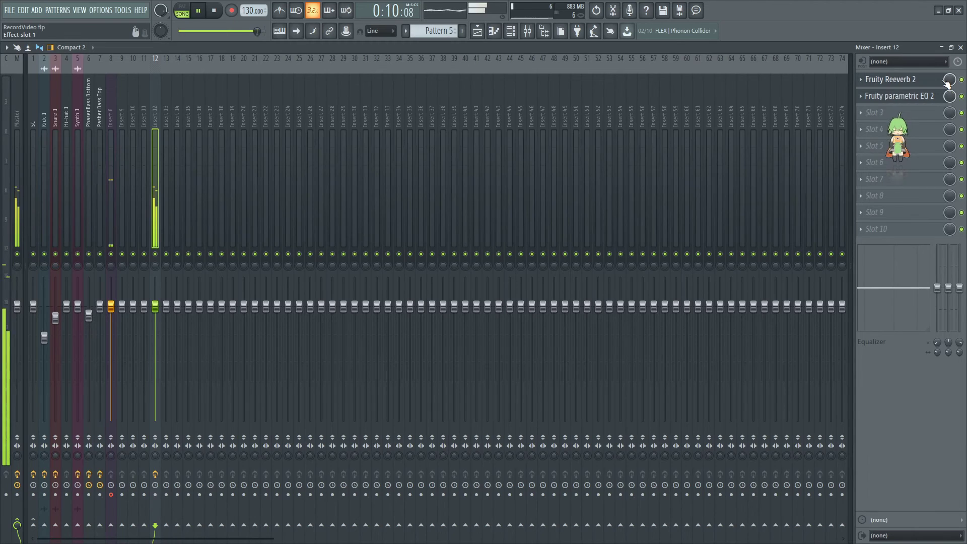
key(space)
right_click(231, 11)
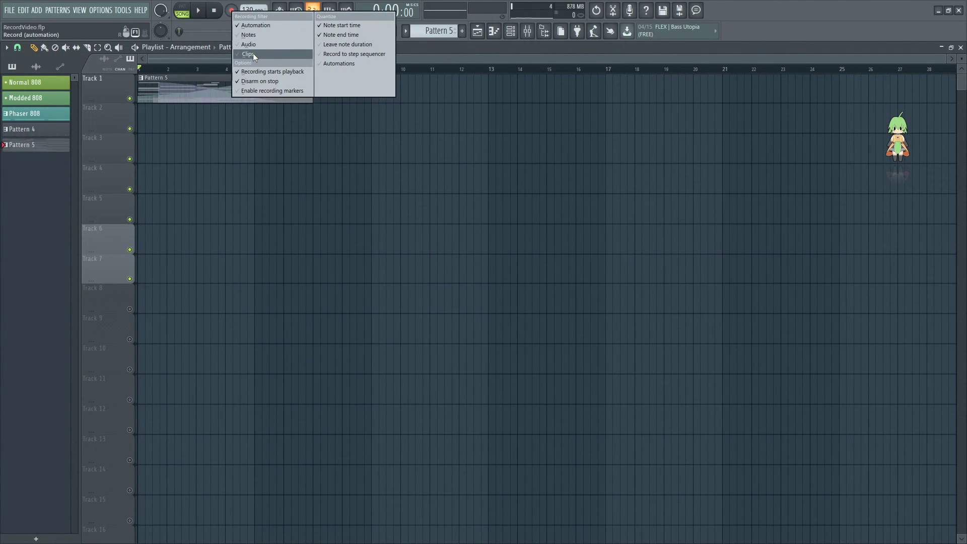
click(452, 46)
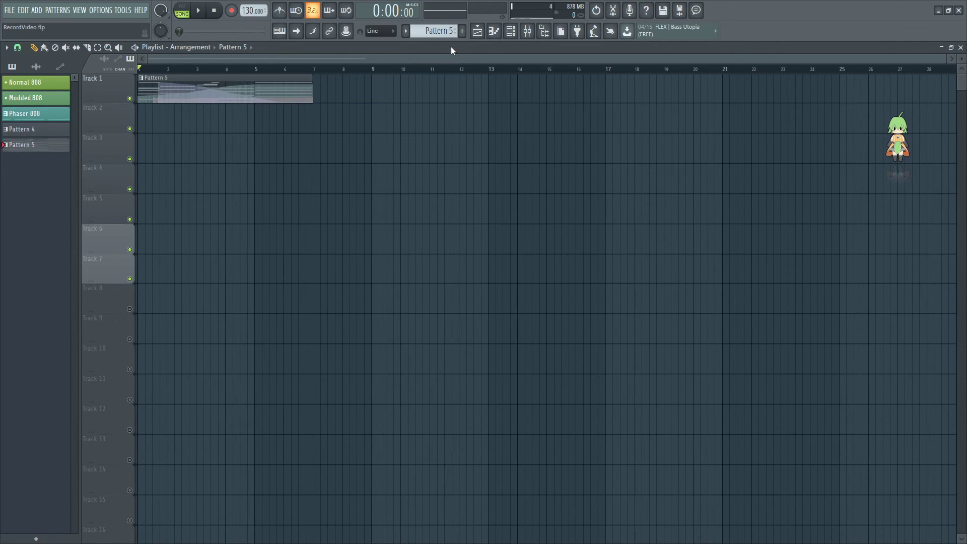